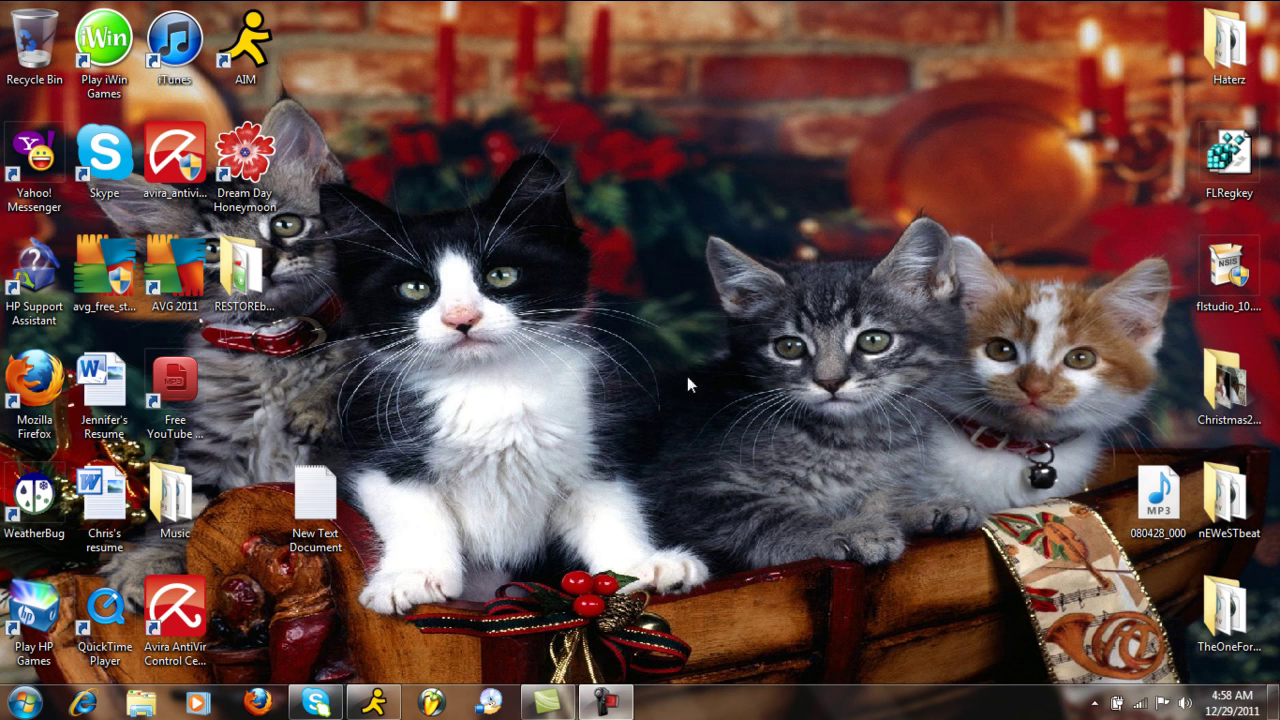
- Open the nEWe project from the nEWeSTbeat folder and decline the search for its missing sample
double_click(1214, 494)
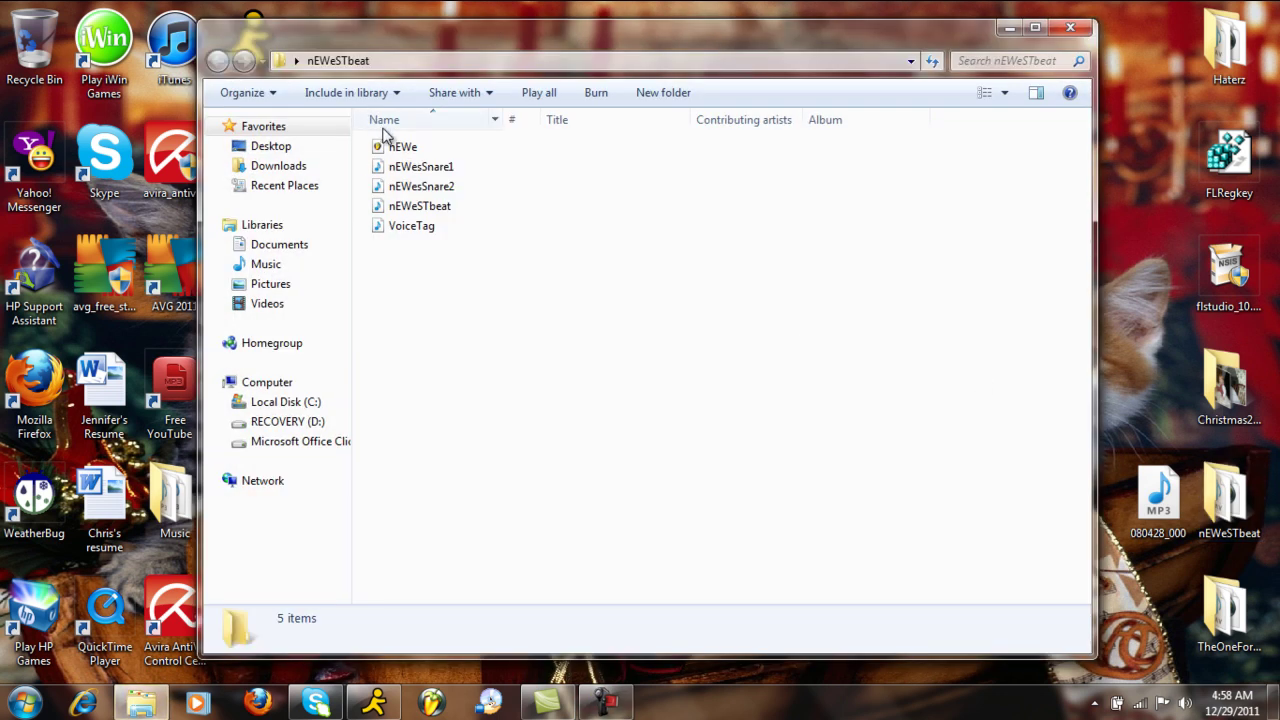
click(403, 148)
double_click(403, 148)
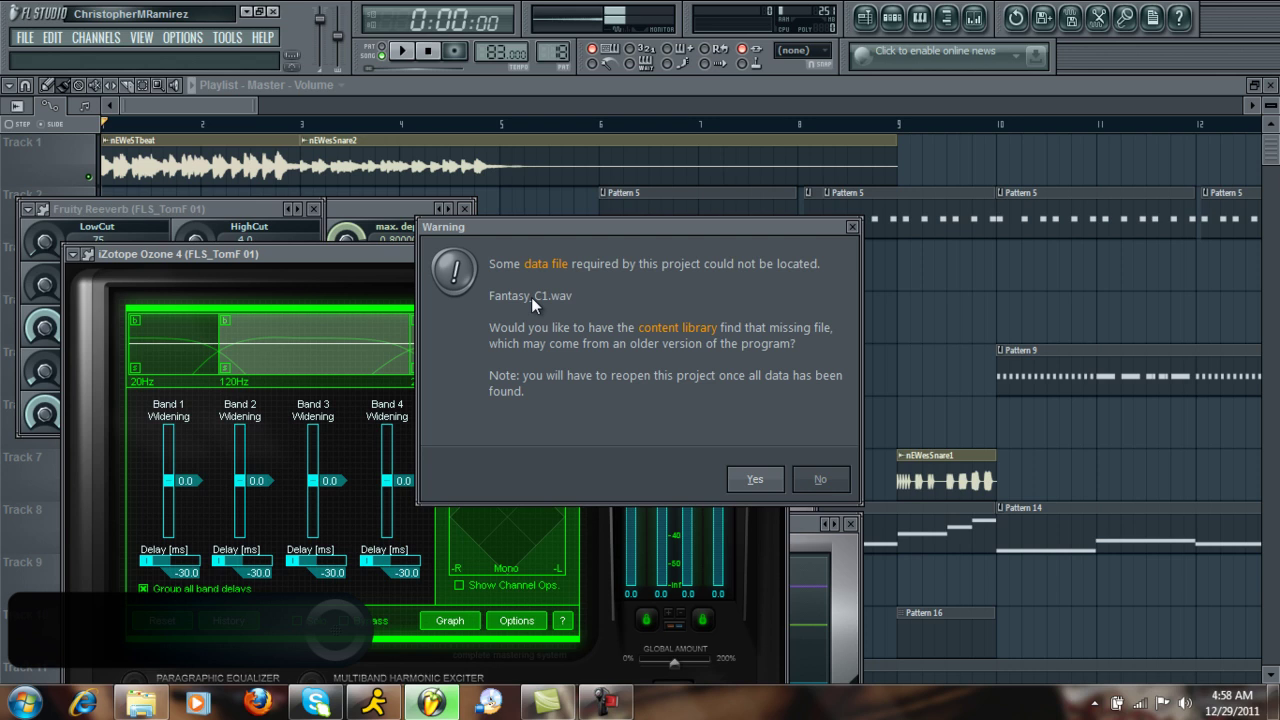
click(820, 480)
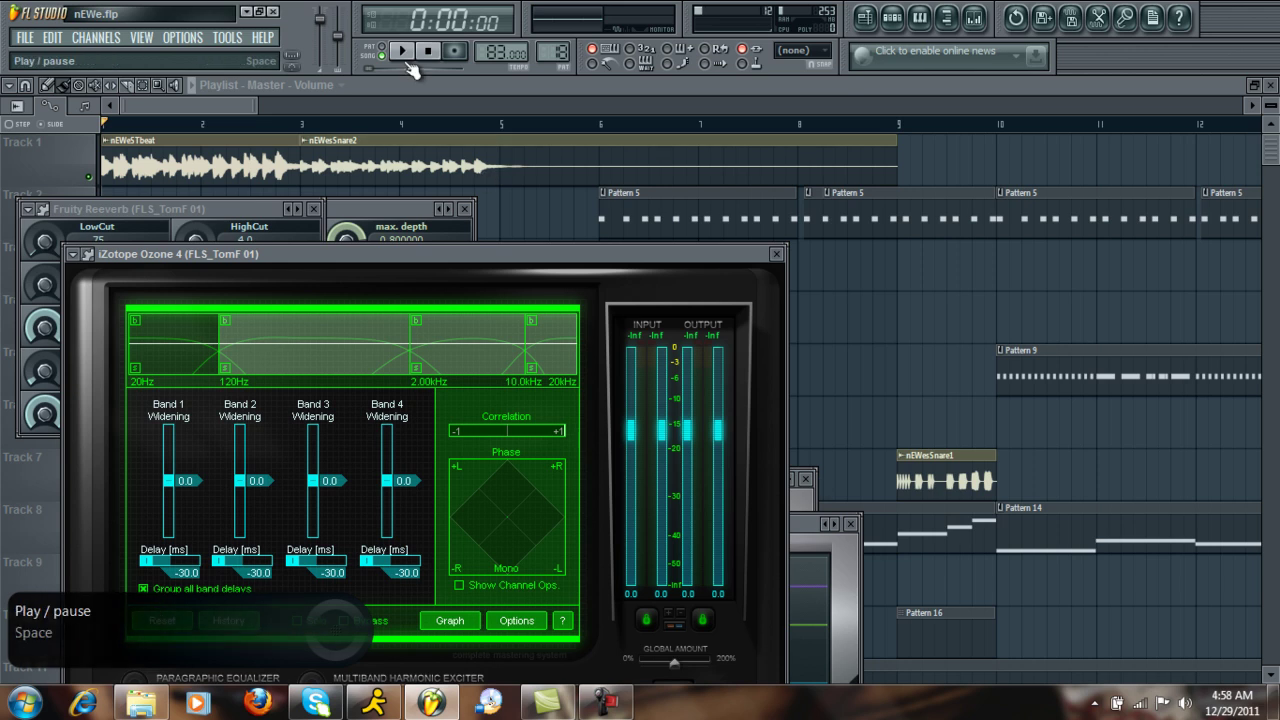
- Play the song with the plugin windows cleared and the playlist showing the whole arrangement, and stop playback
click(404, 60)
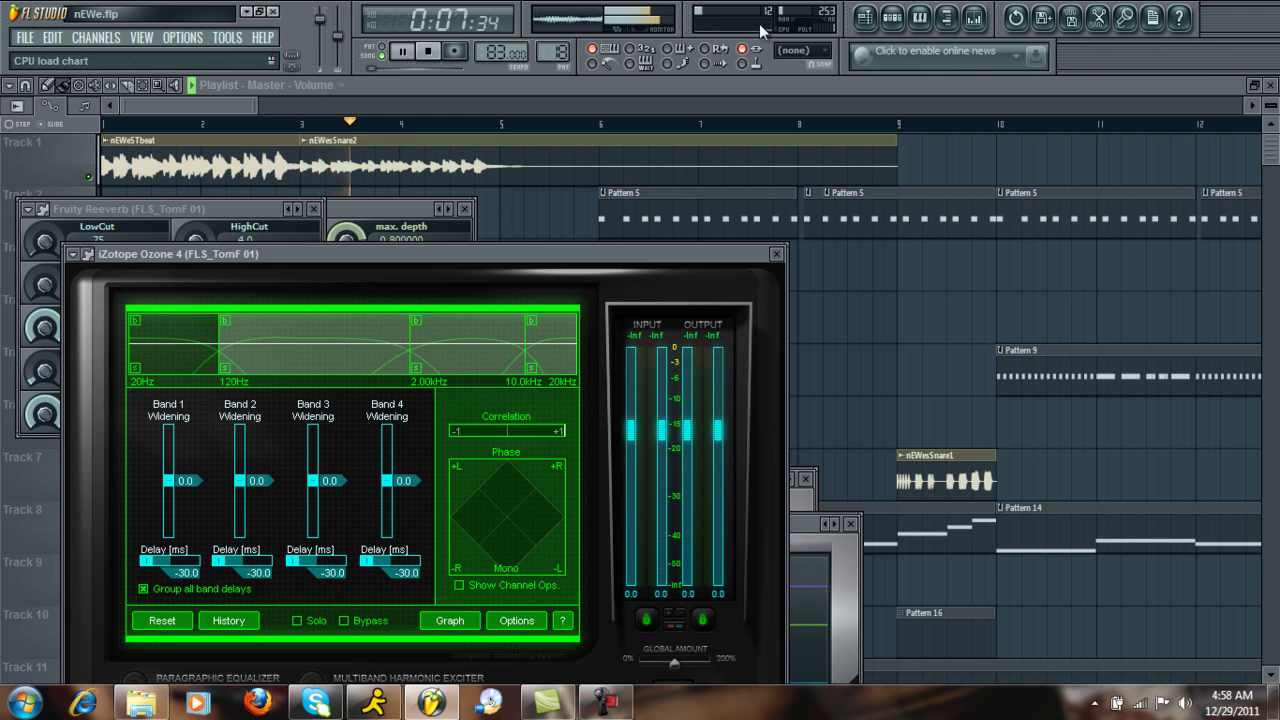
click(767, 89)
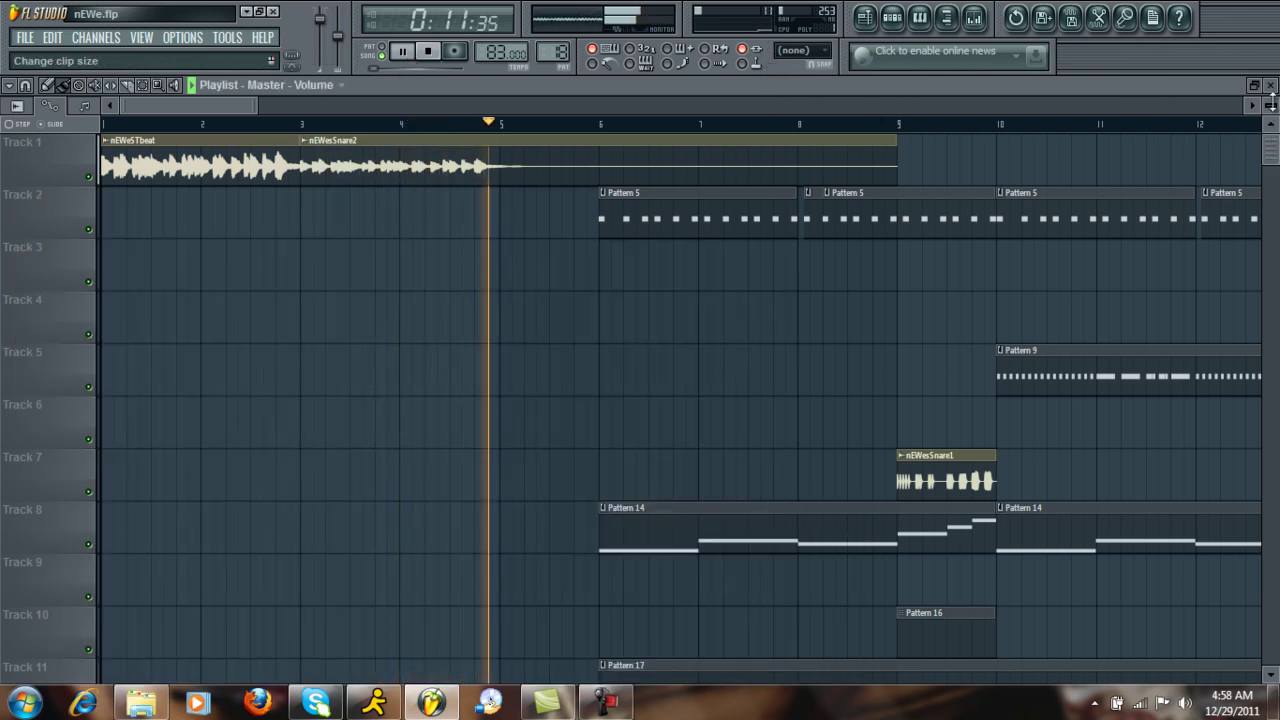
drag(1270, 105, 1270, 130)
drag(53, 128, 80, 420)
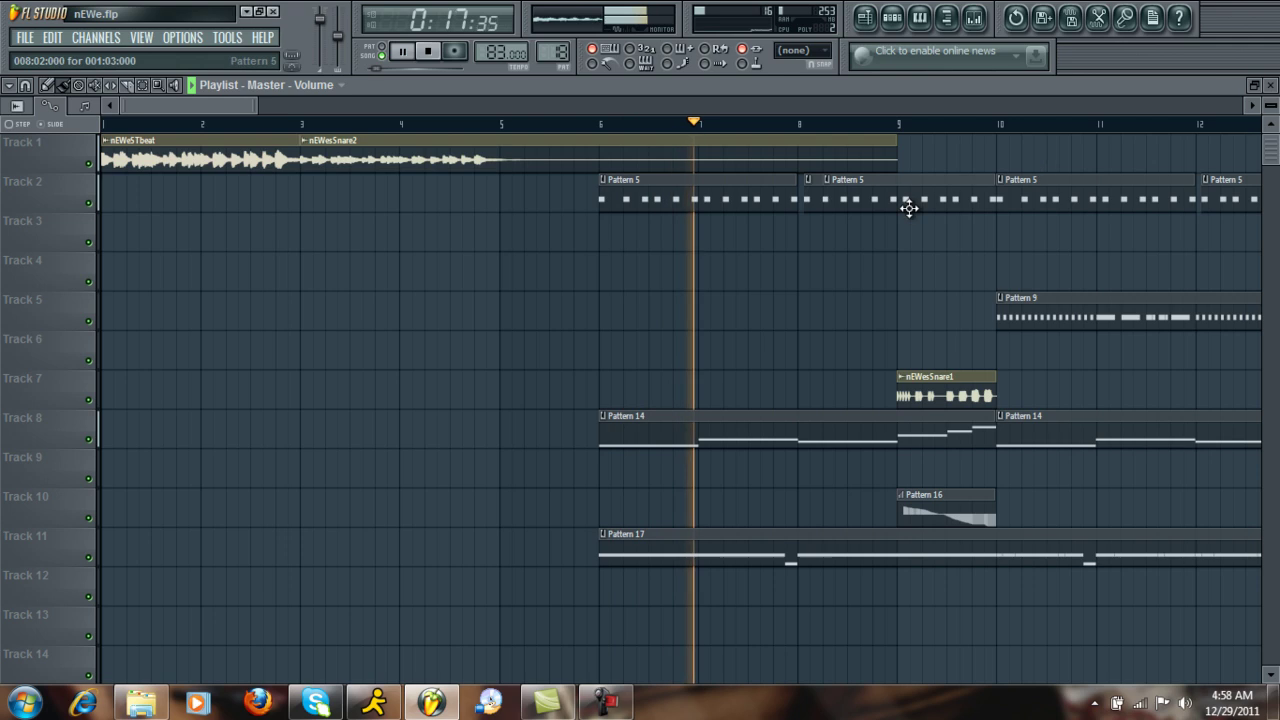
drag(258, 105, 1071, 129)
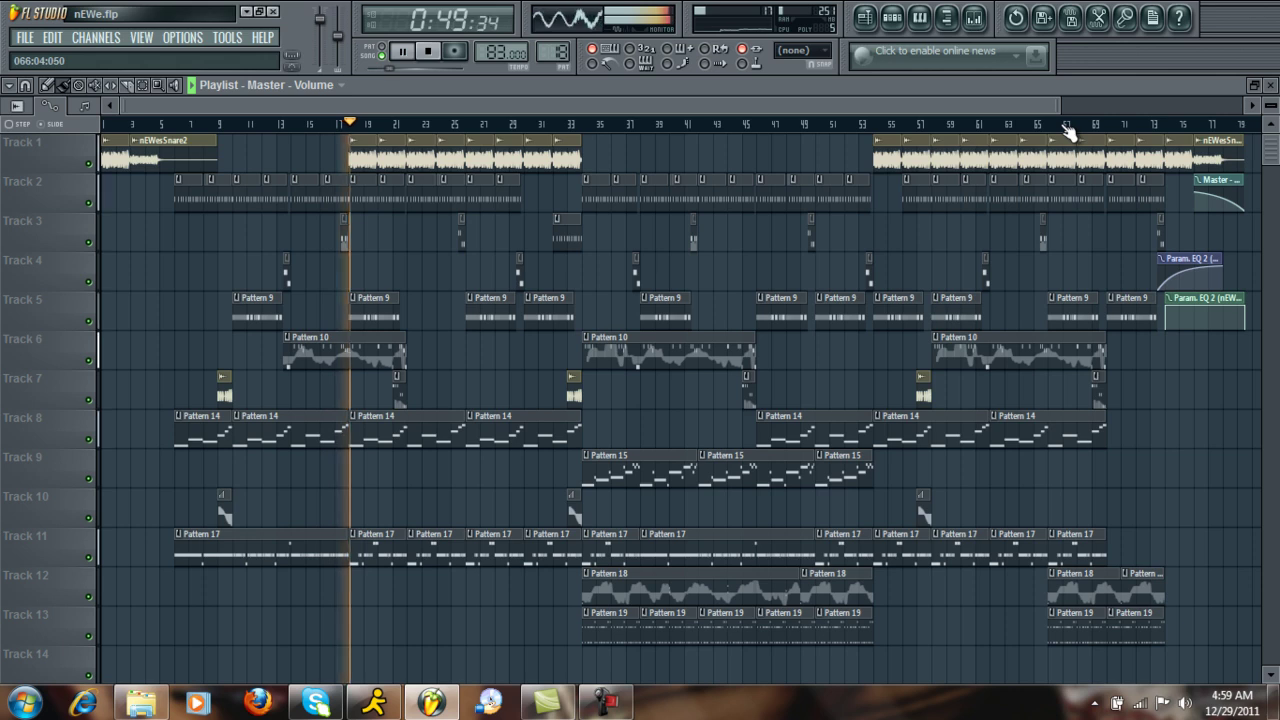
key(space)
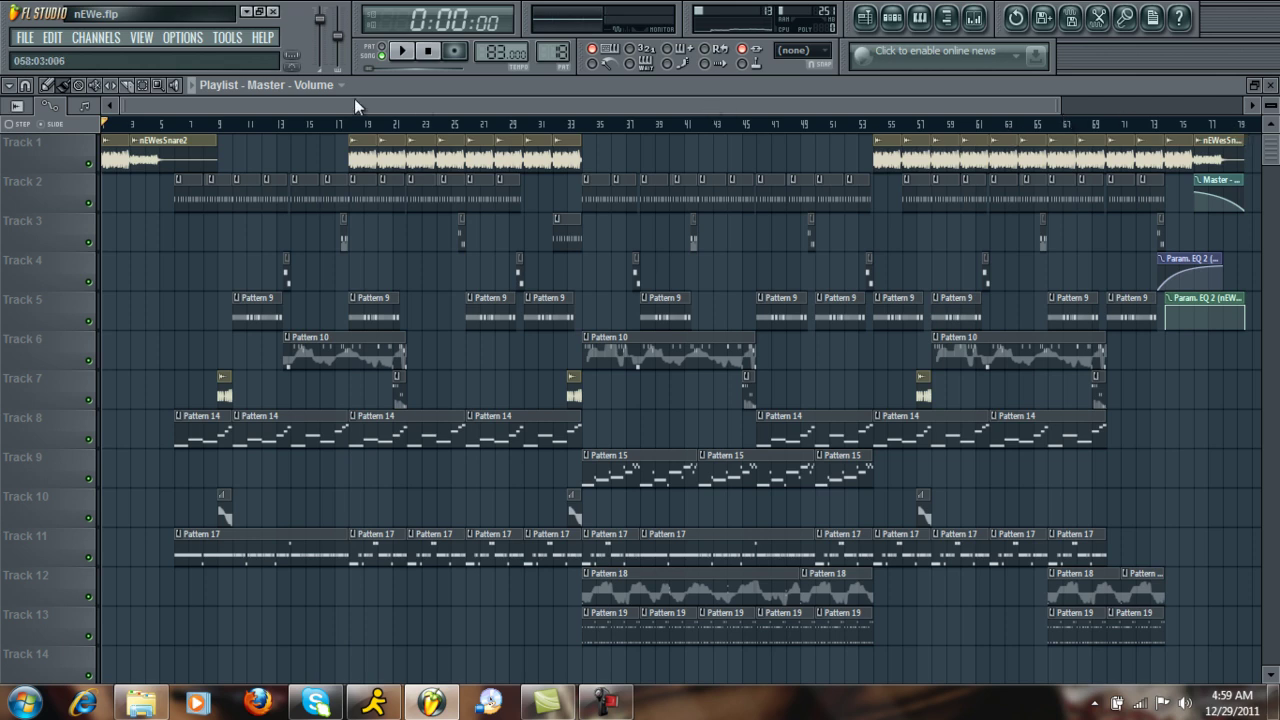
- Show the channel rack, open the VT_CHiHat channel settings and audition the hi-hat with repeated C5 notes
click(900, 22)
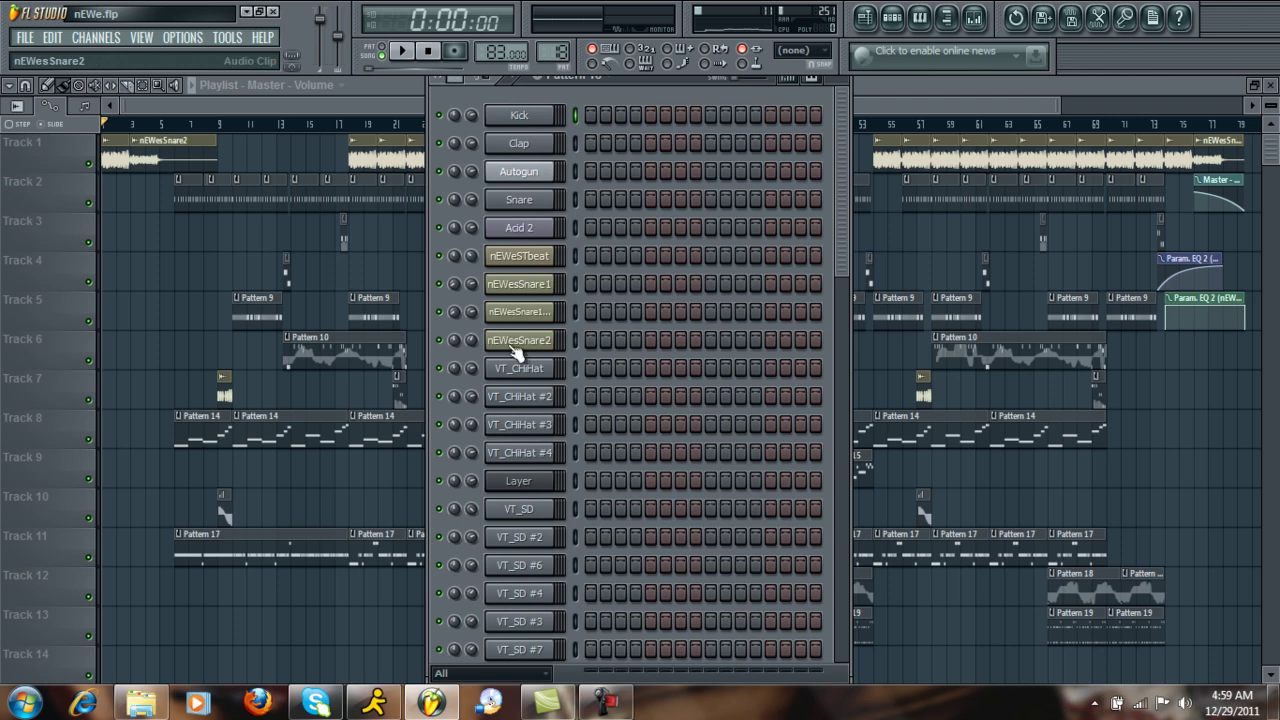
drag(842, 212, 855, 356)
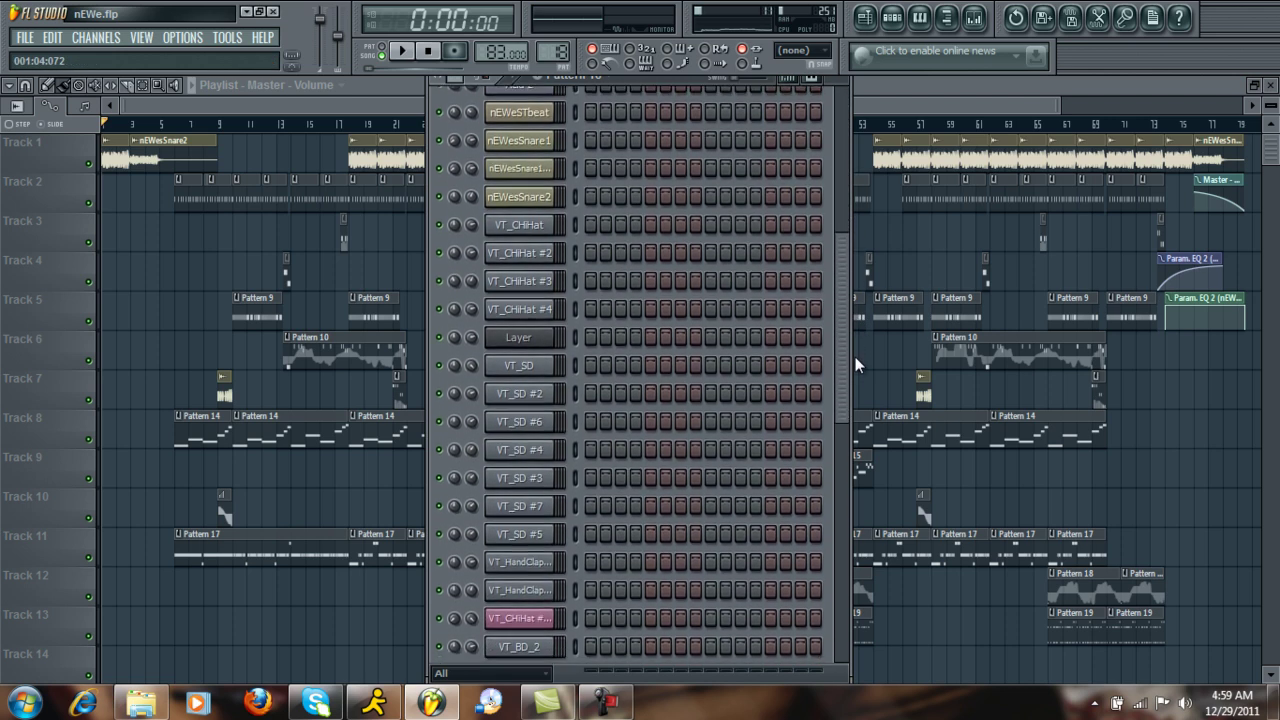
click(519, 222)
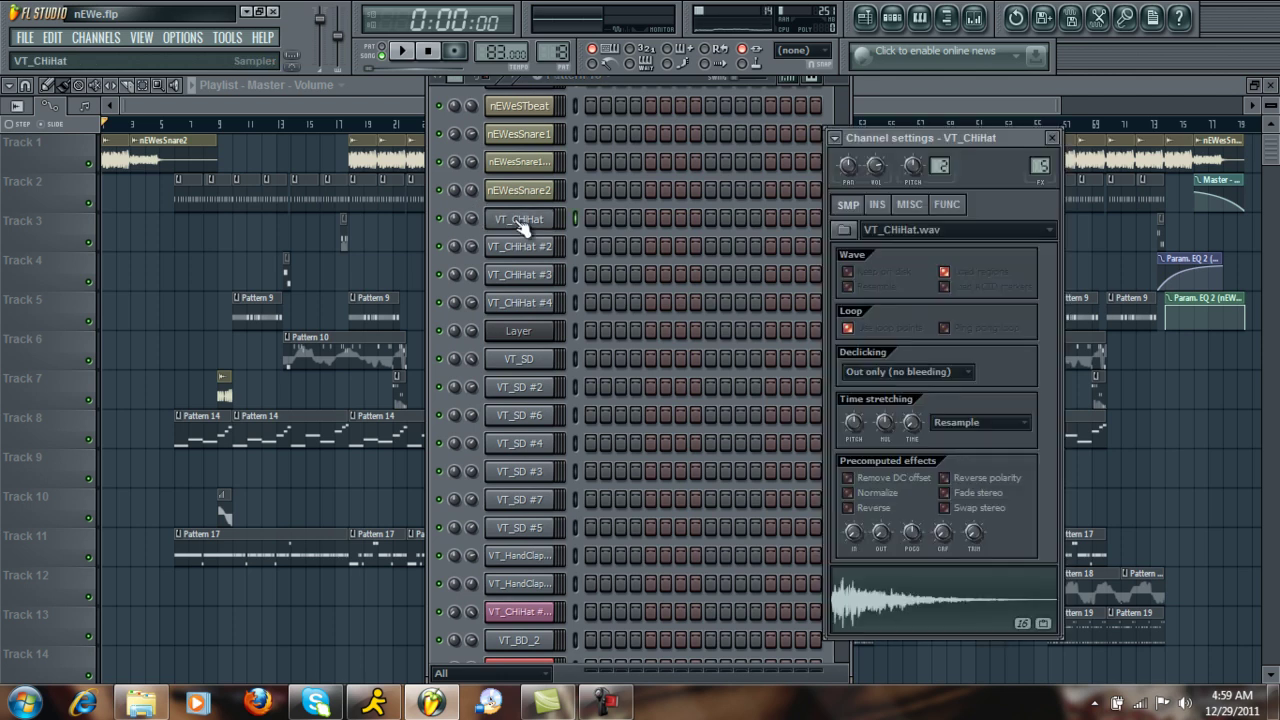
key(z)
key(z)
key(z)
key(z)
key(z)
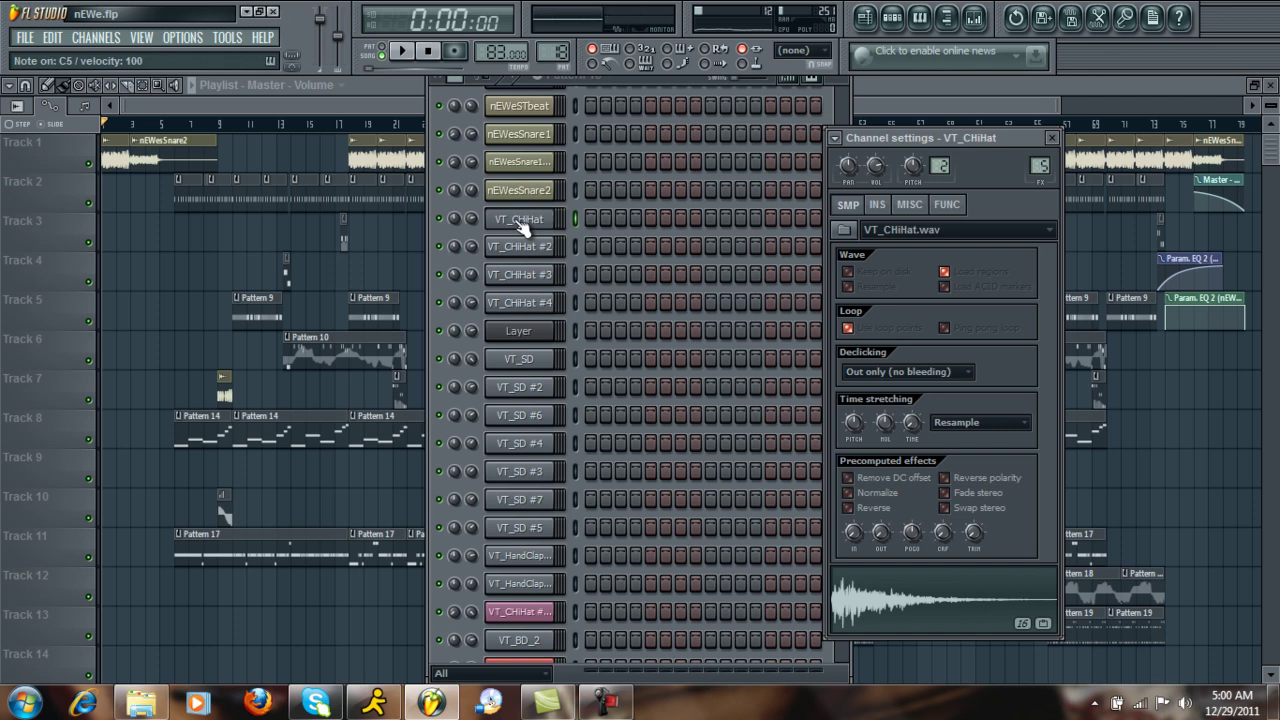
- Audition the duplicate hi-hat channels VT_CHiHat #2, #3 and #4 and view their settings
click(522, 250)
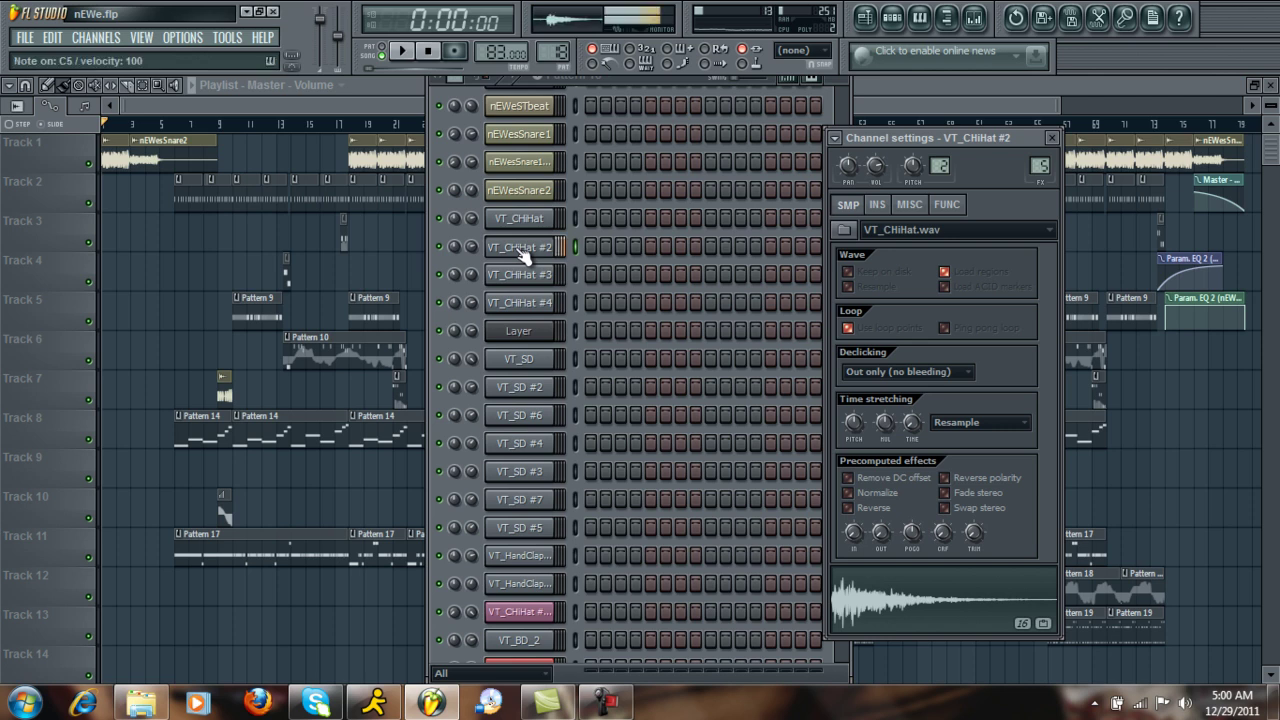
click(527, 279)
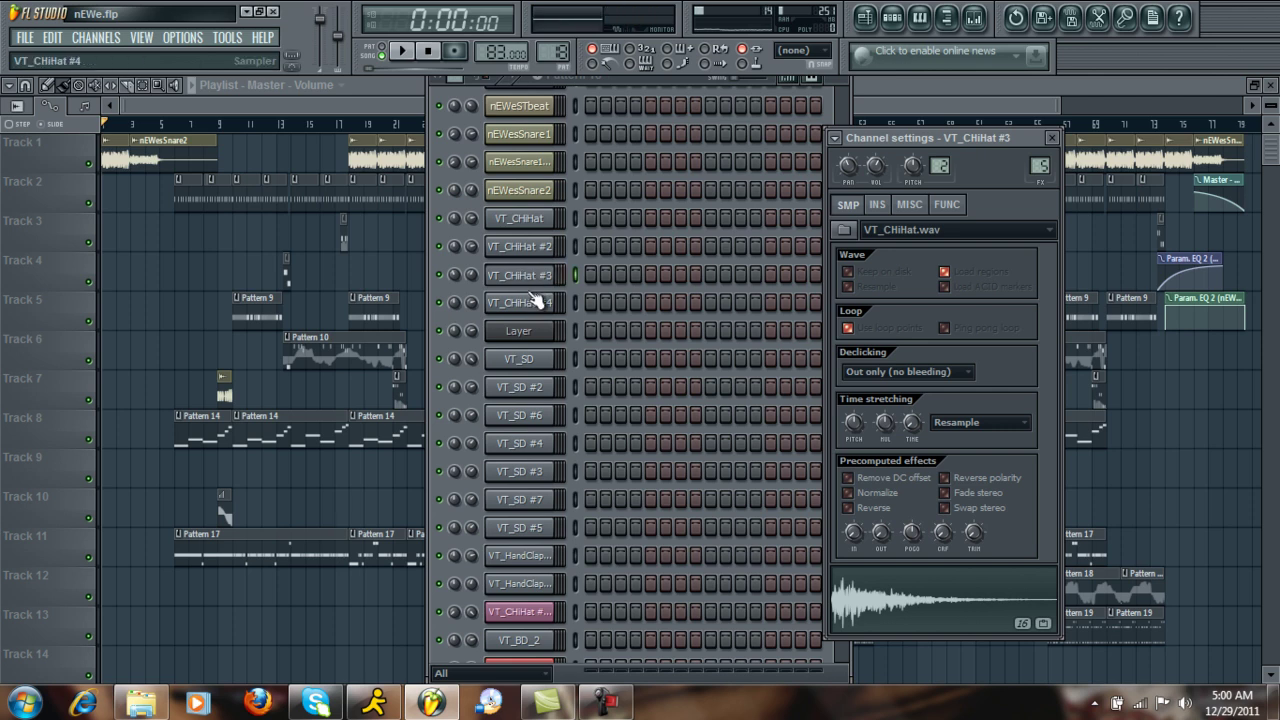
click(534, 306)
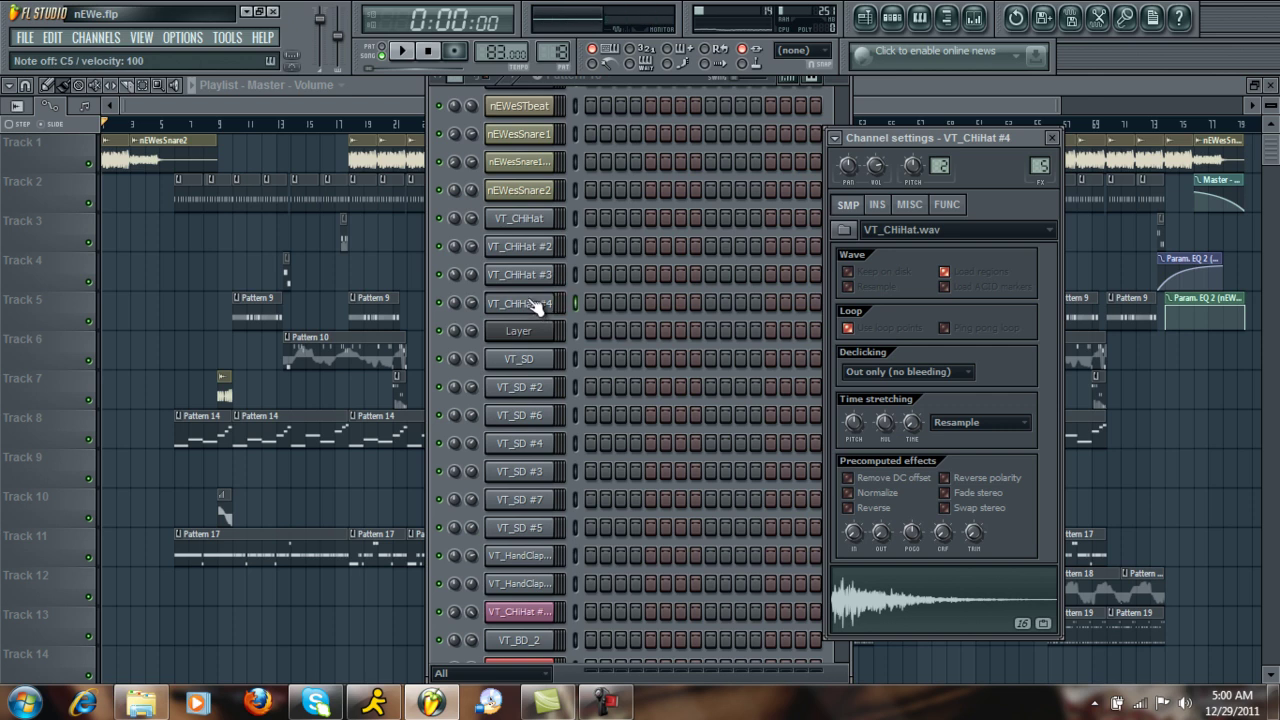
- Enable the volume envelope on the VT_CHiHat channel and lower its attack to the minimum
click(532, 222)
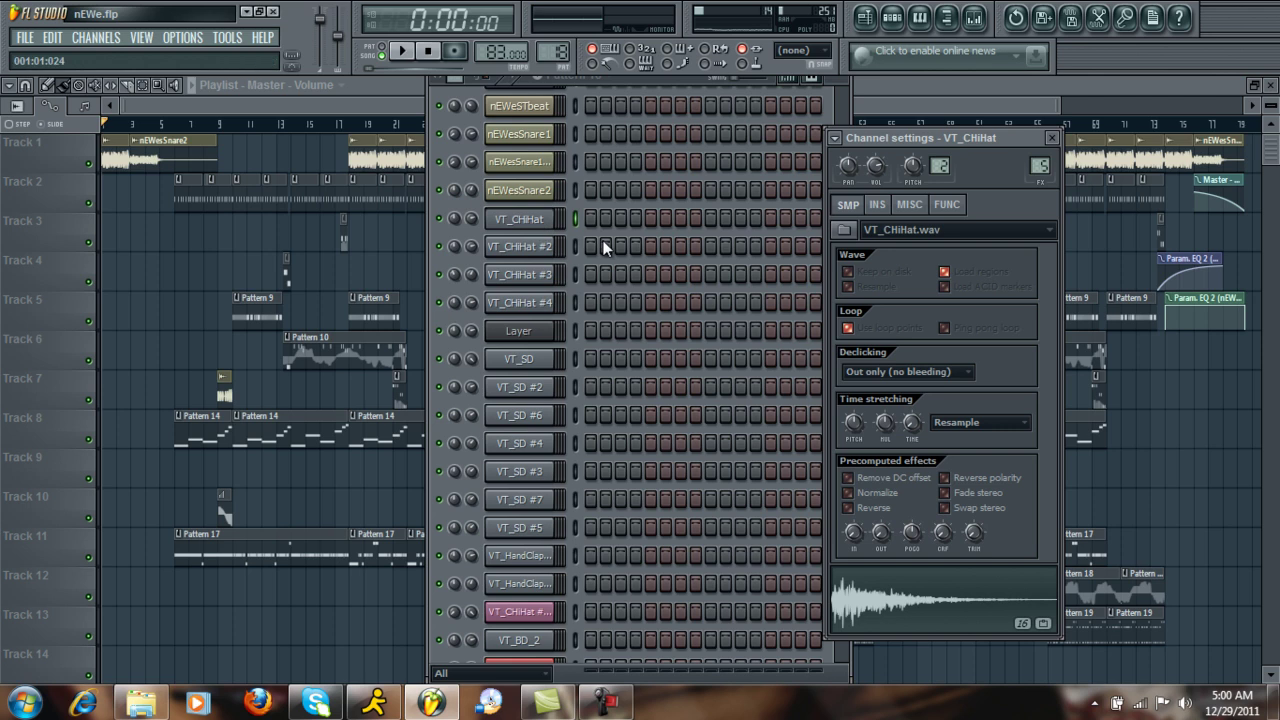
click(515, 222)
click(531, 220)
click(878, 206)
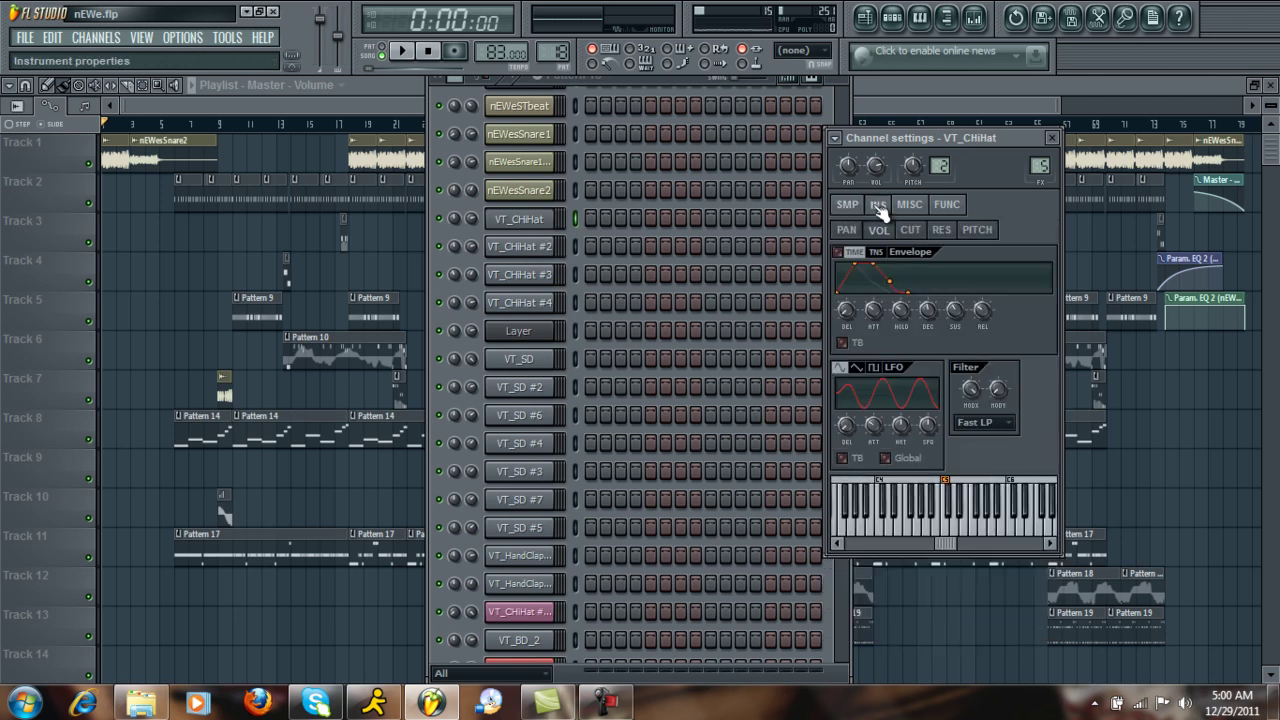
click(840, 253)
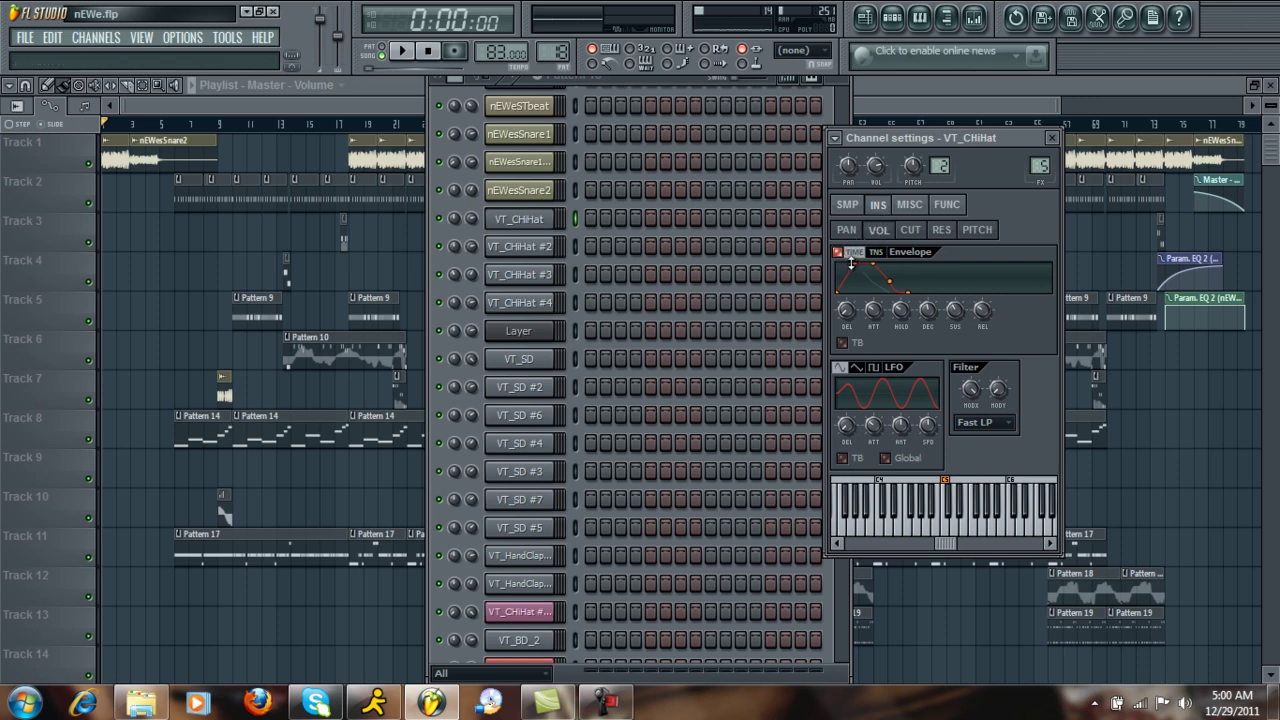
drag(873, 312, 889, 420)
- Set the VT_CHiHat arpeggiator direction to up with a repeat of 2, and audition the hi-hat roll
click(948, 208)
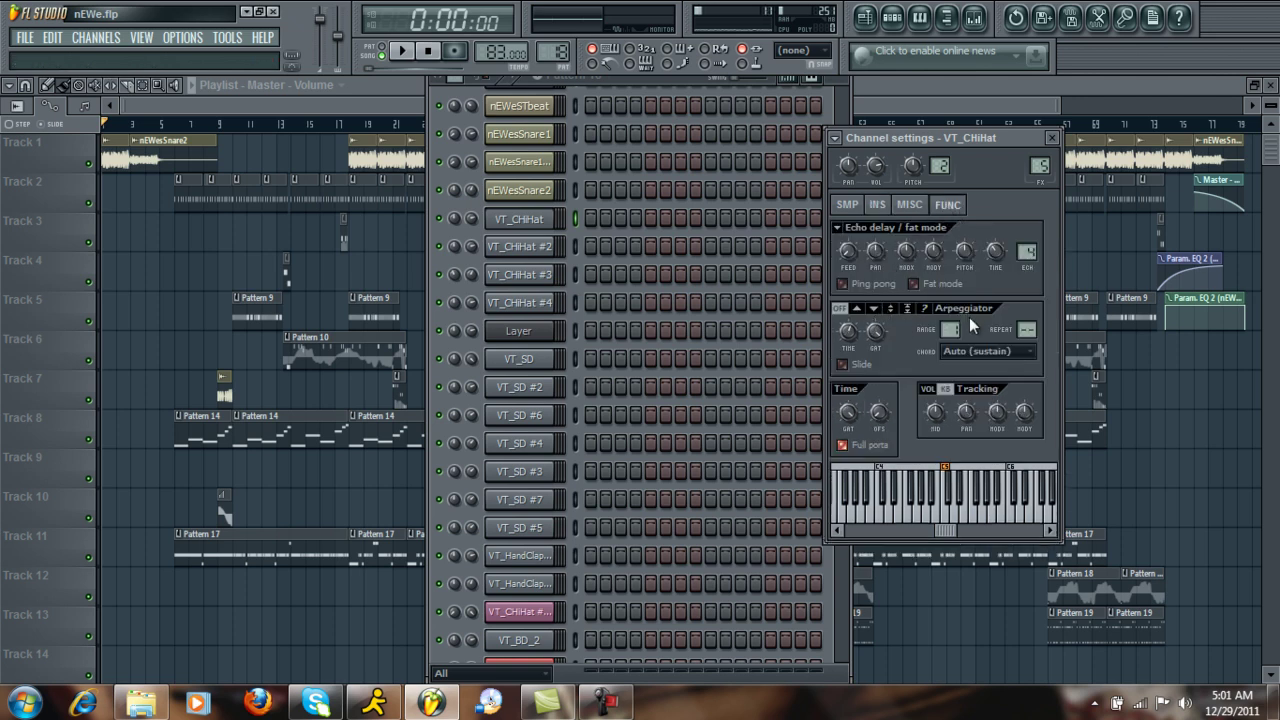
click(857, 310)
click(845, 311)
click(857, 310)
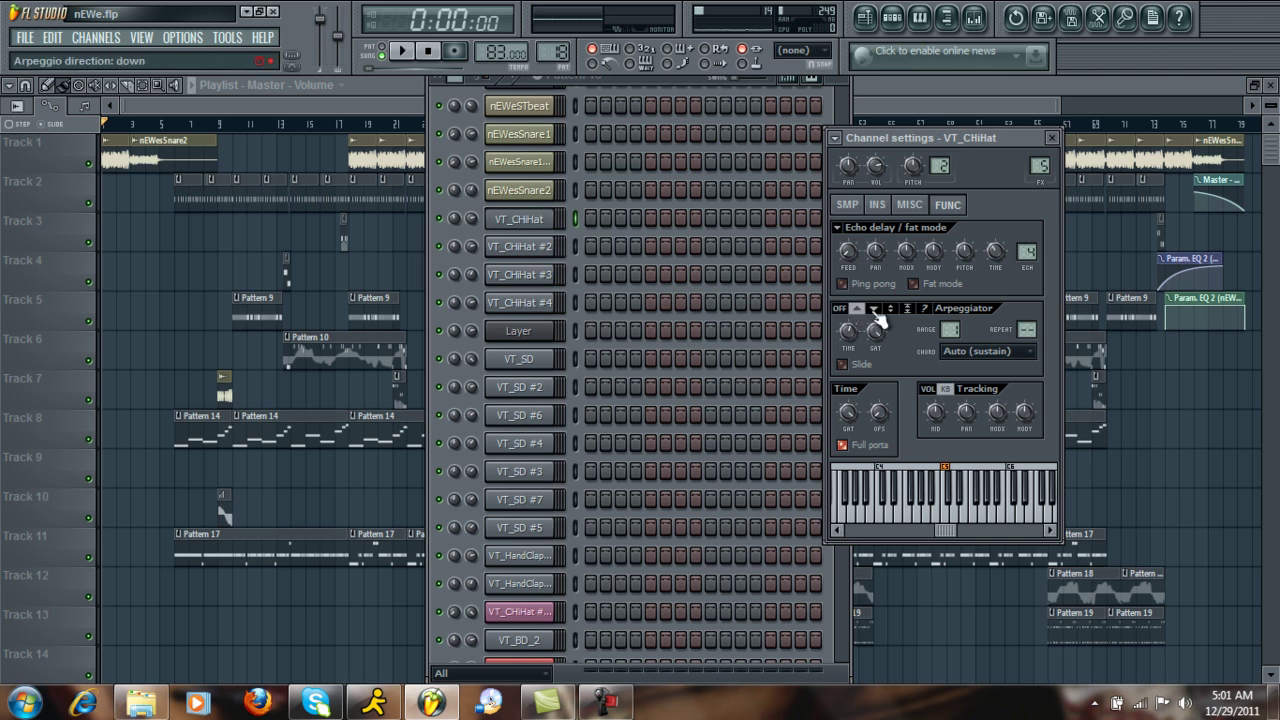
scroll(1021, 329, up, 1)
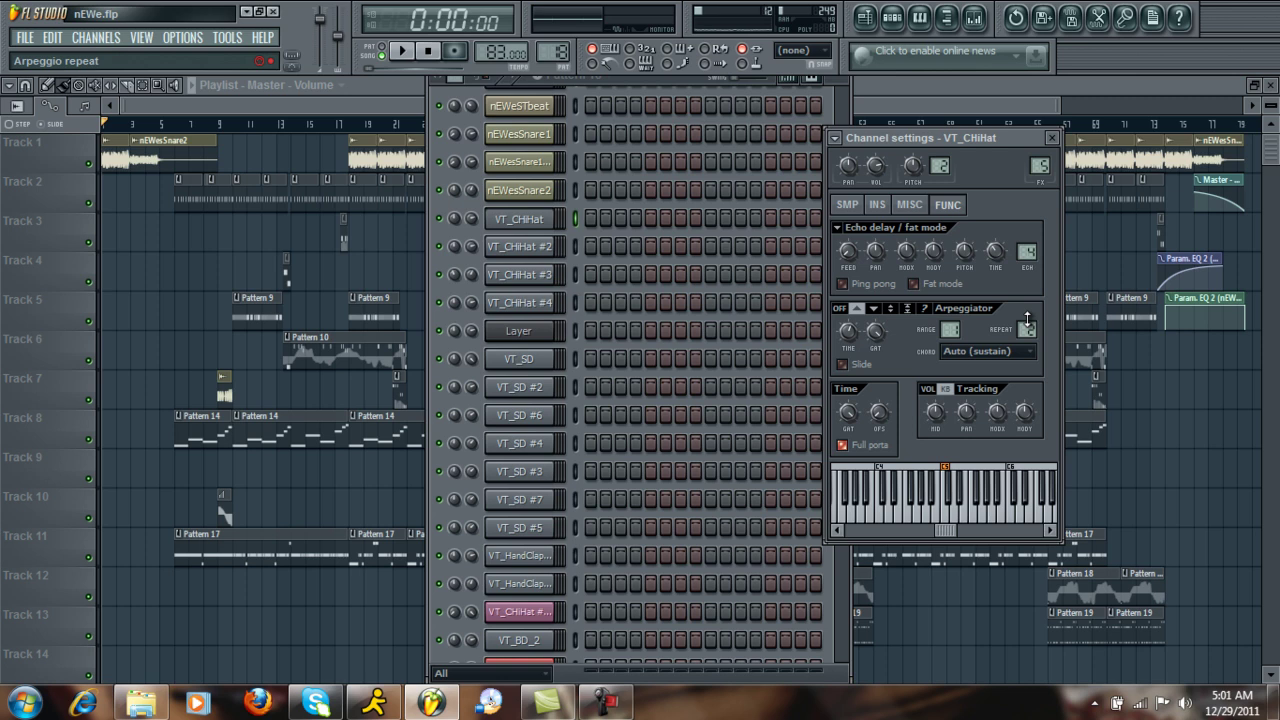
key(z)
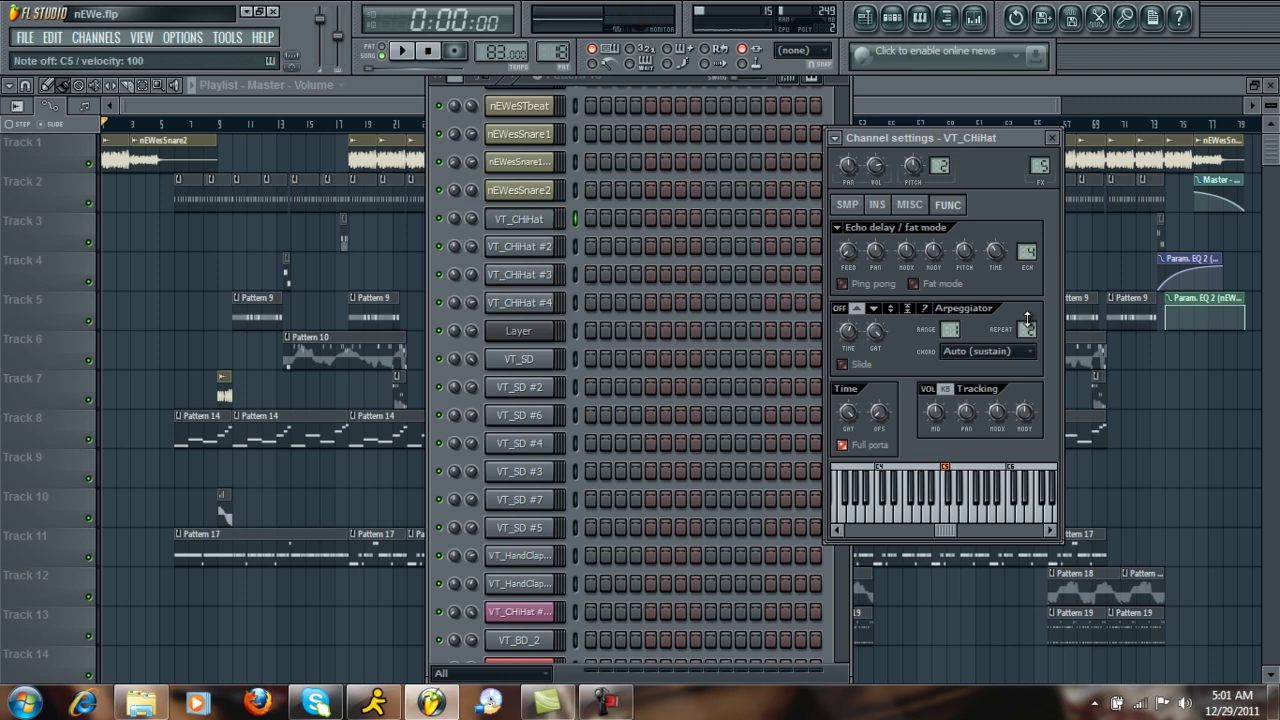
key(z)
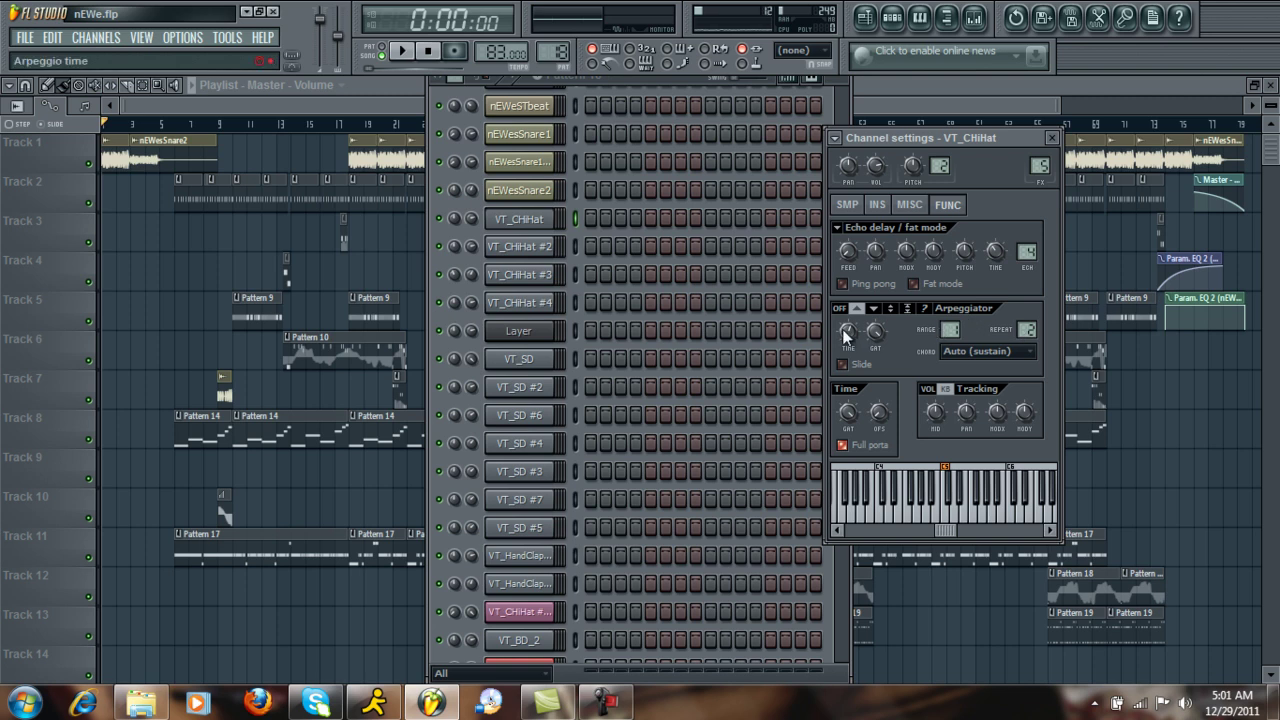
key(z)
- Review the arpeggiator settings of VT_CHiHat #2 and #3, and the layering options of the Layer channel
click(545, 248)
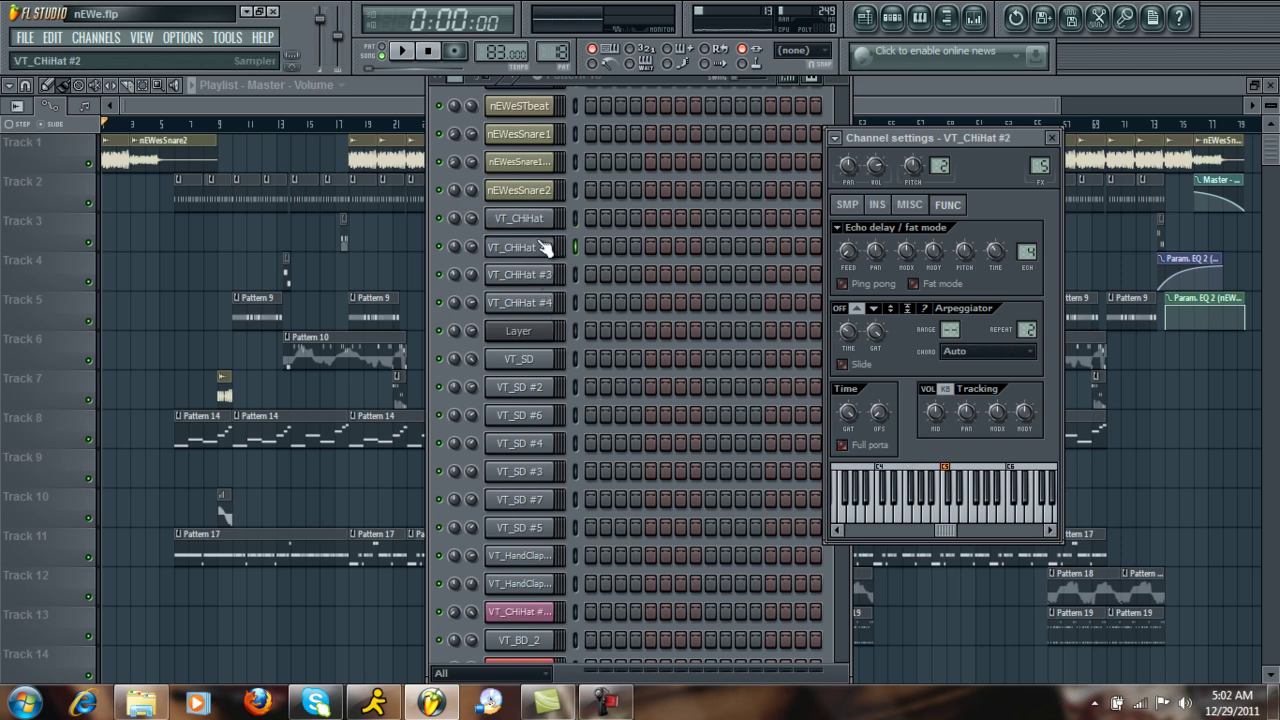
click(545, 248)
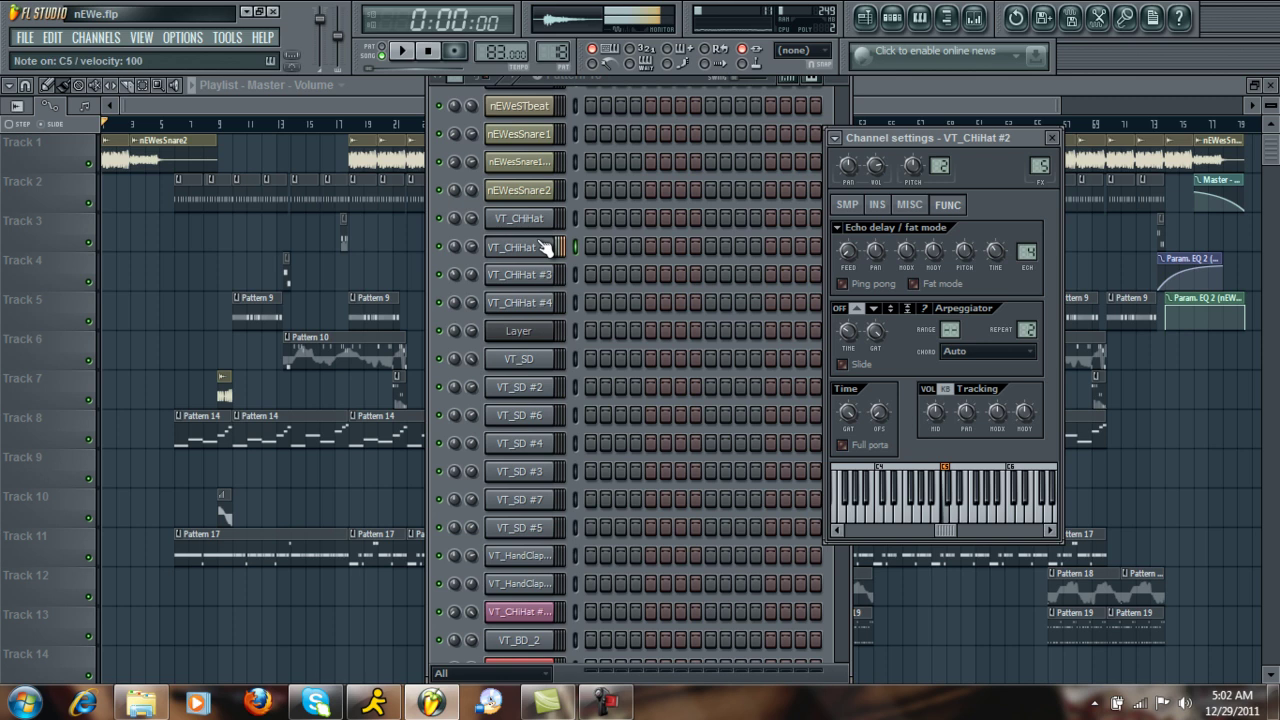
click(550, 275)
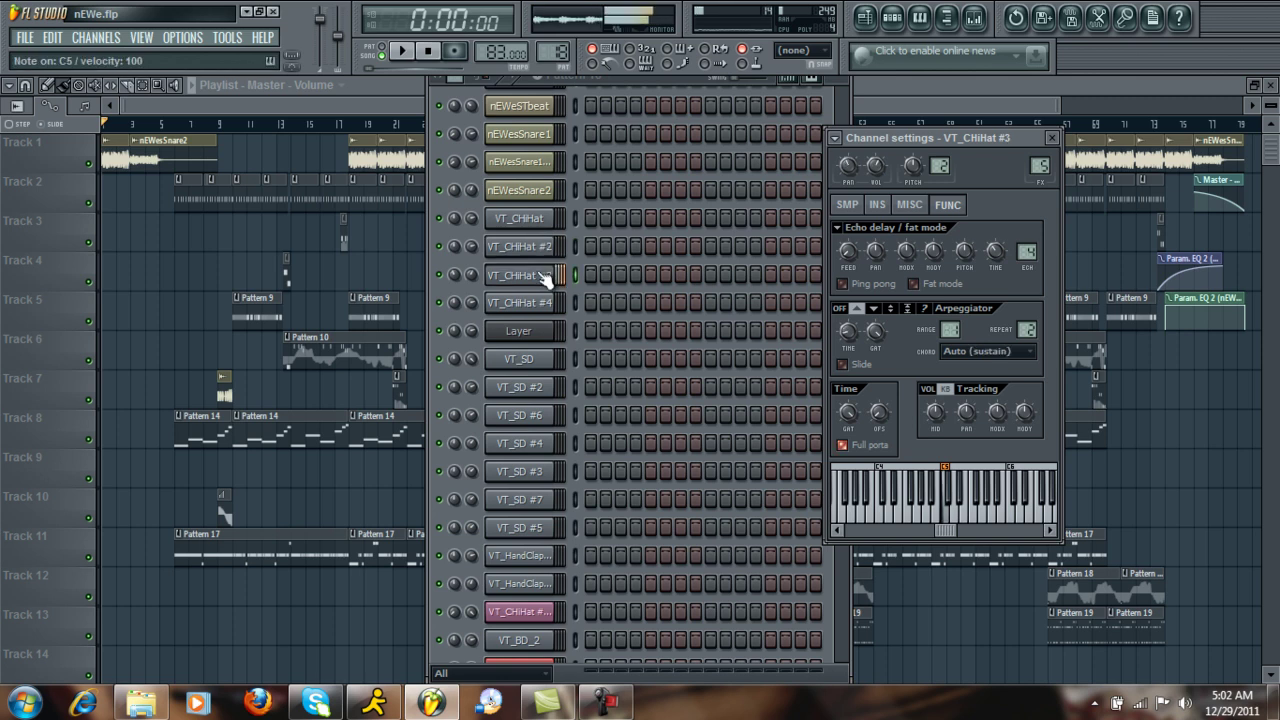
click(536, 339)
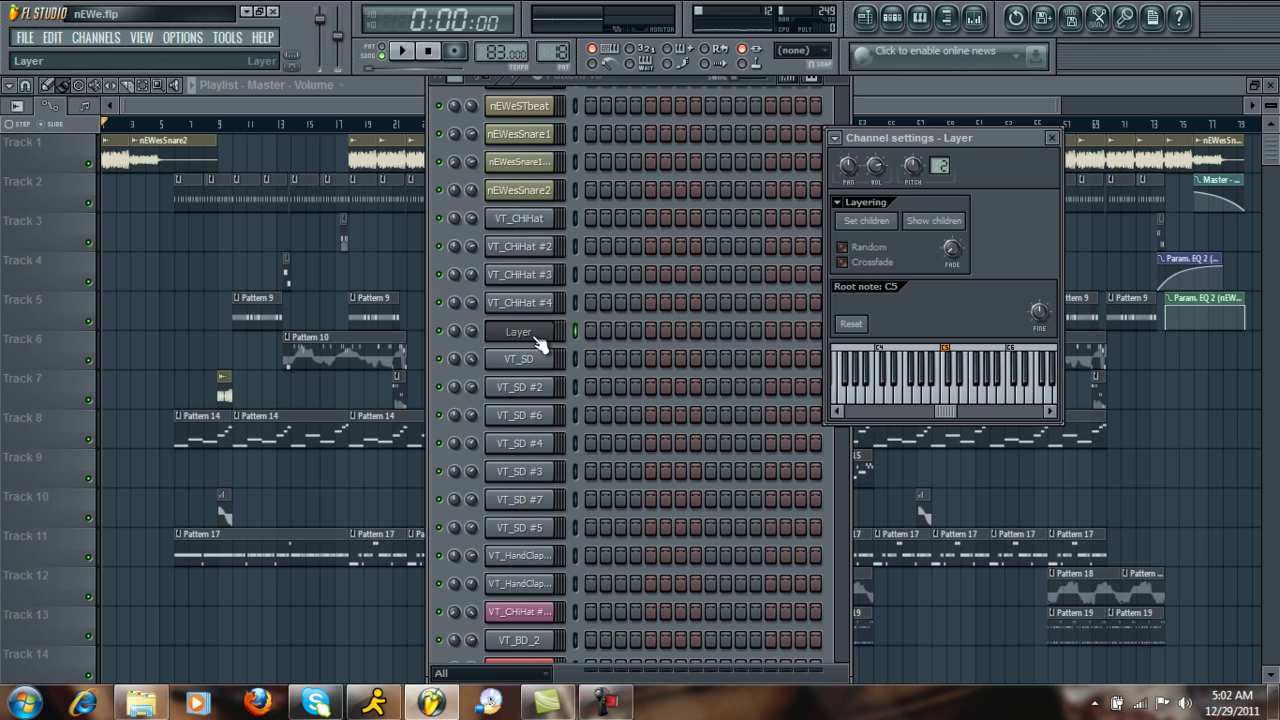
- Return to the VT_CHiHat channel and review its enabled volume envelope
click(543, 224)
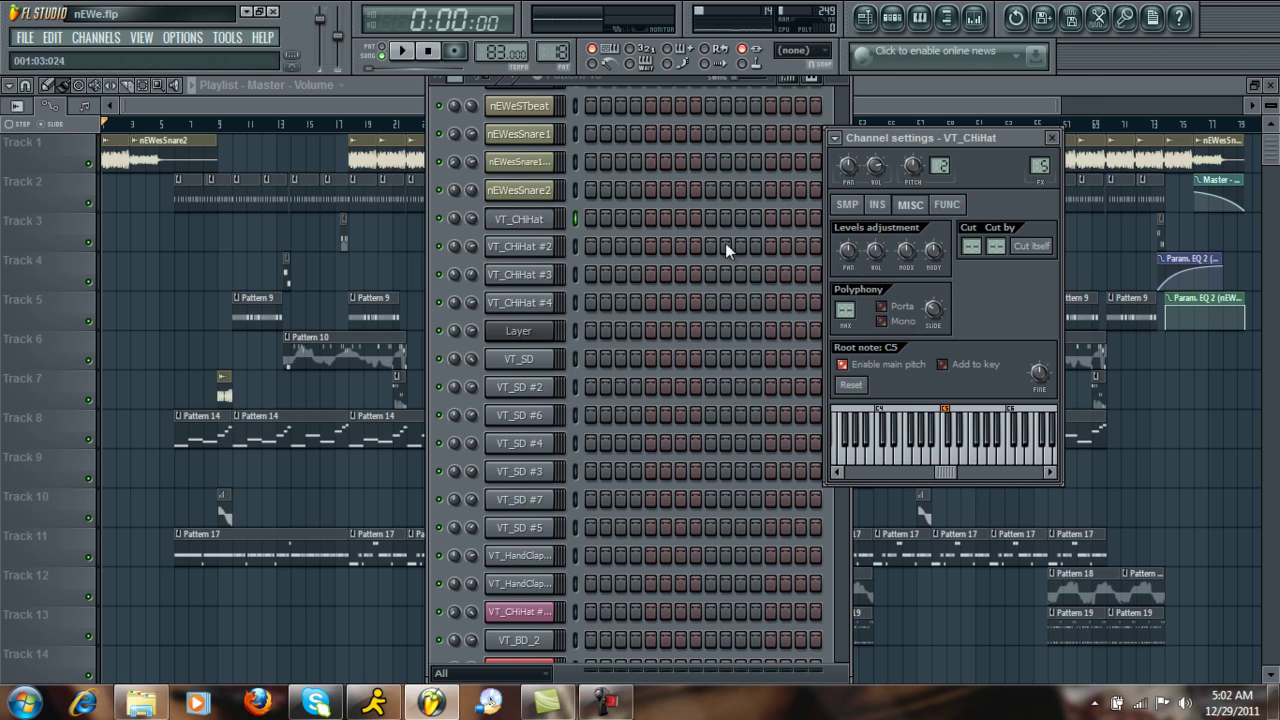
click(546, 222)
click(546, 222)
click(880, 205)
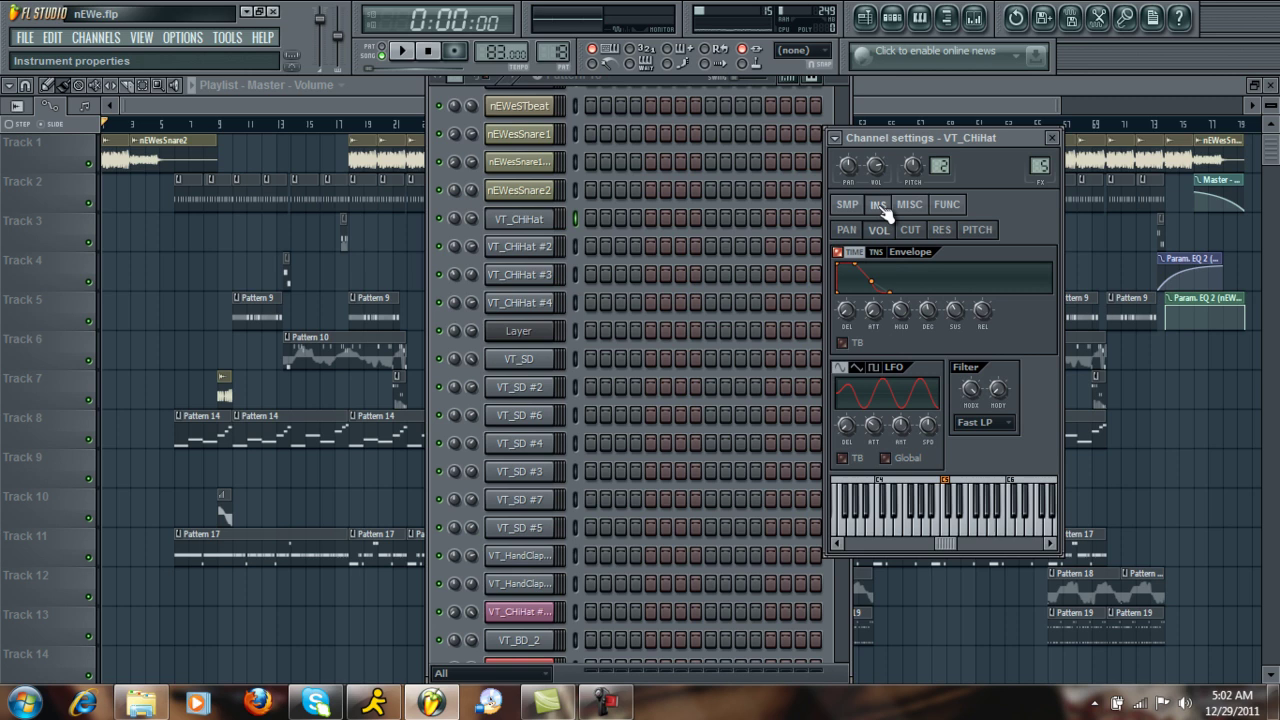
click(840, 252)
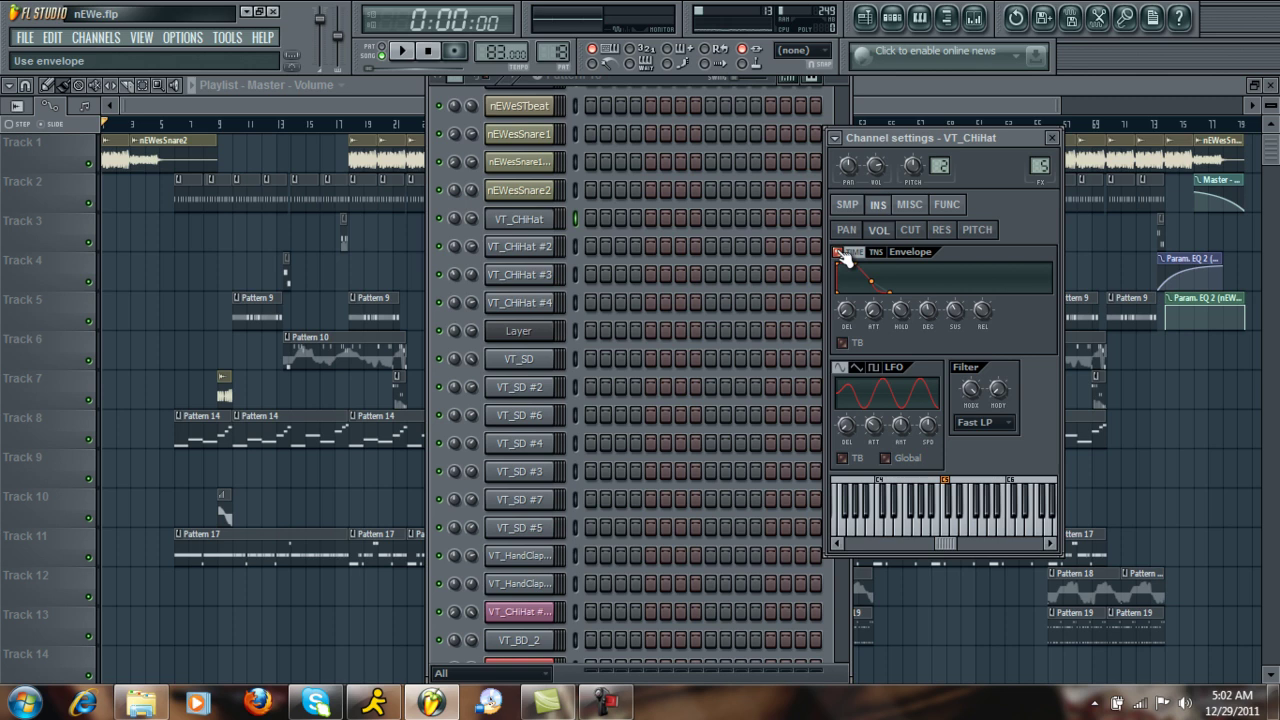
- Try different arpeggio times on the VT_CHiHat channel, including 0:06 and 1:07, while auditioning notes such as B4
click(953, 205)
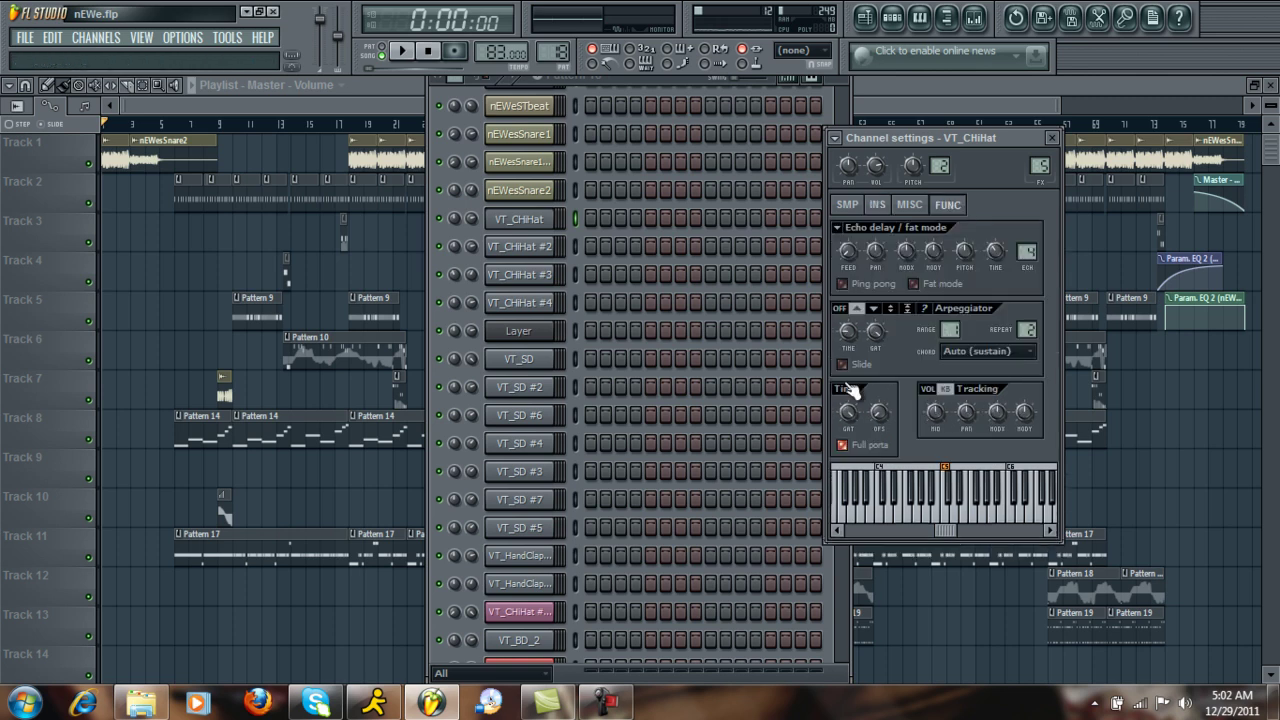
click(858, 310)
key(z)
key(z)
key(m)
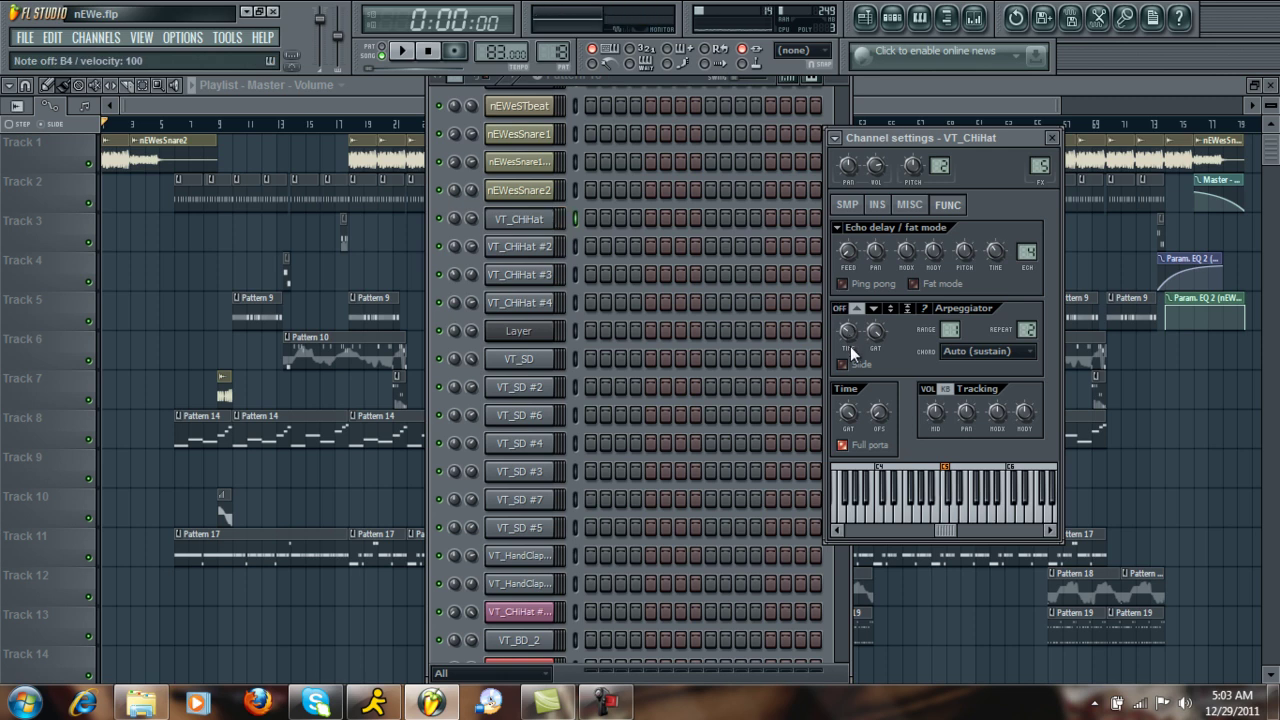
scroll(847, 332, down, 1)
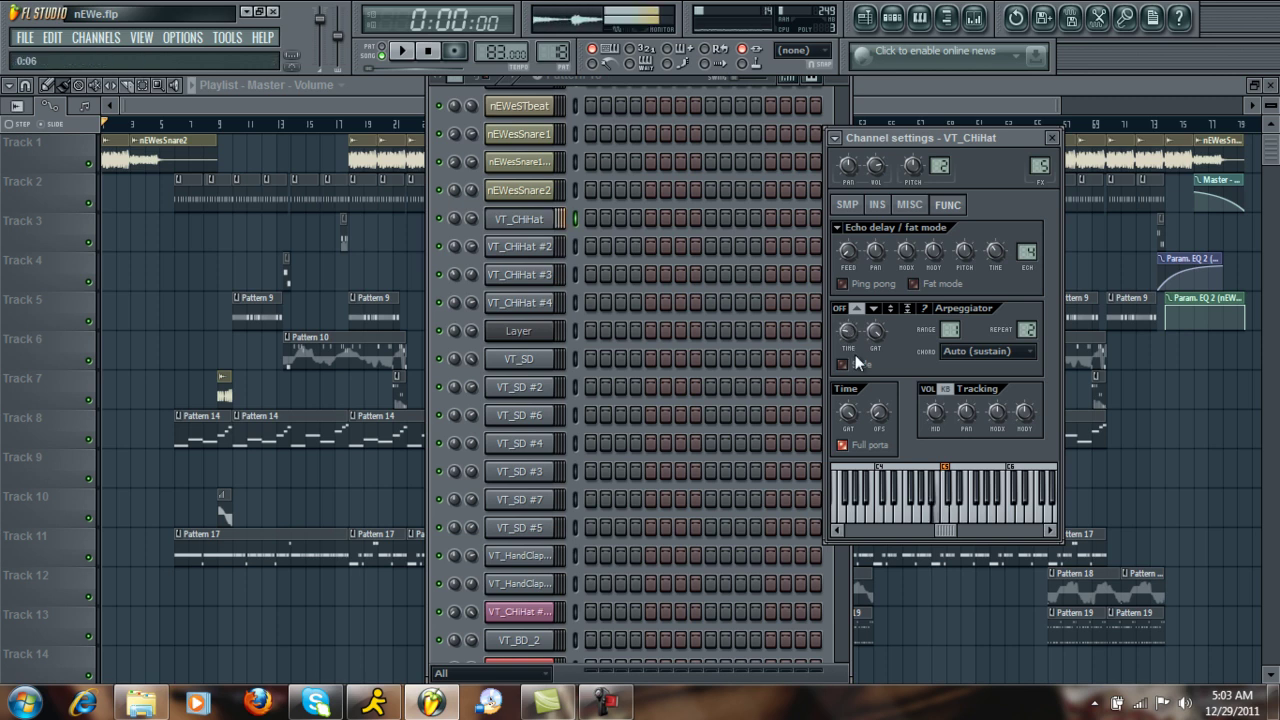
key(m)
key(v)
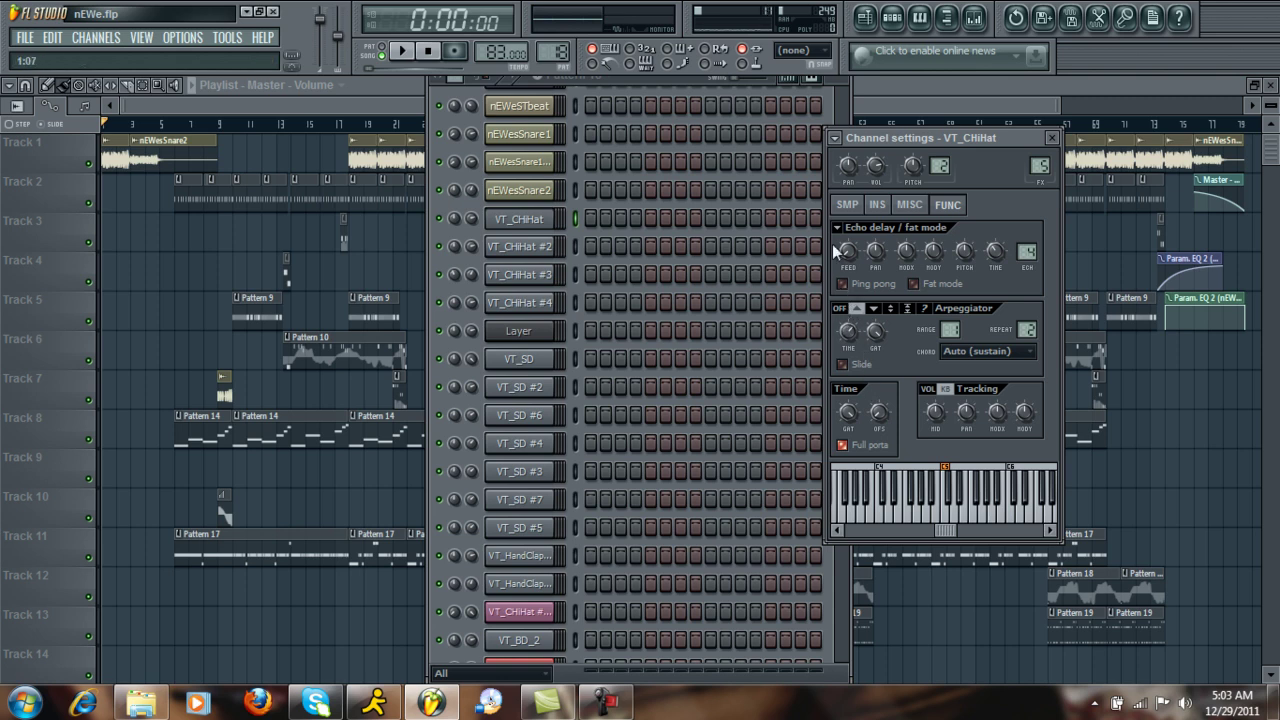
key(m)
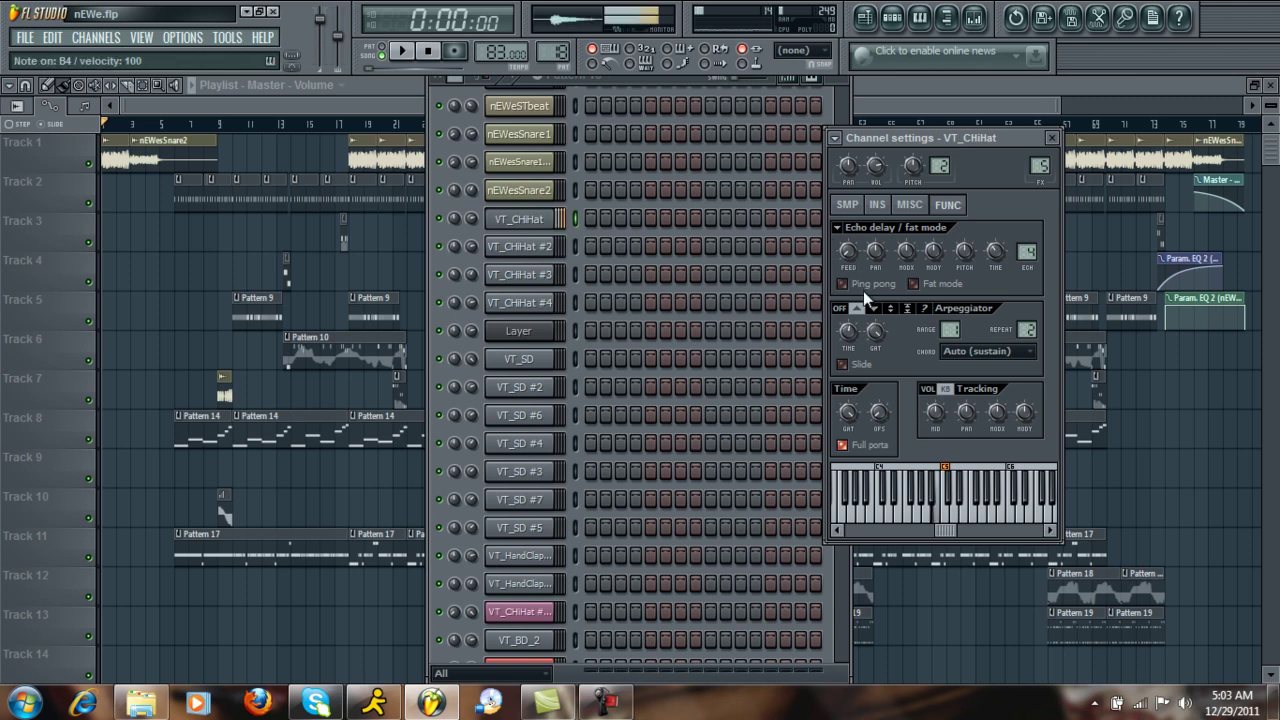
- Audition the VT_CHiHat roll on notes such as A4 and C5
key(n)
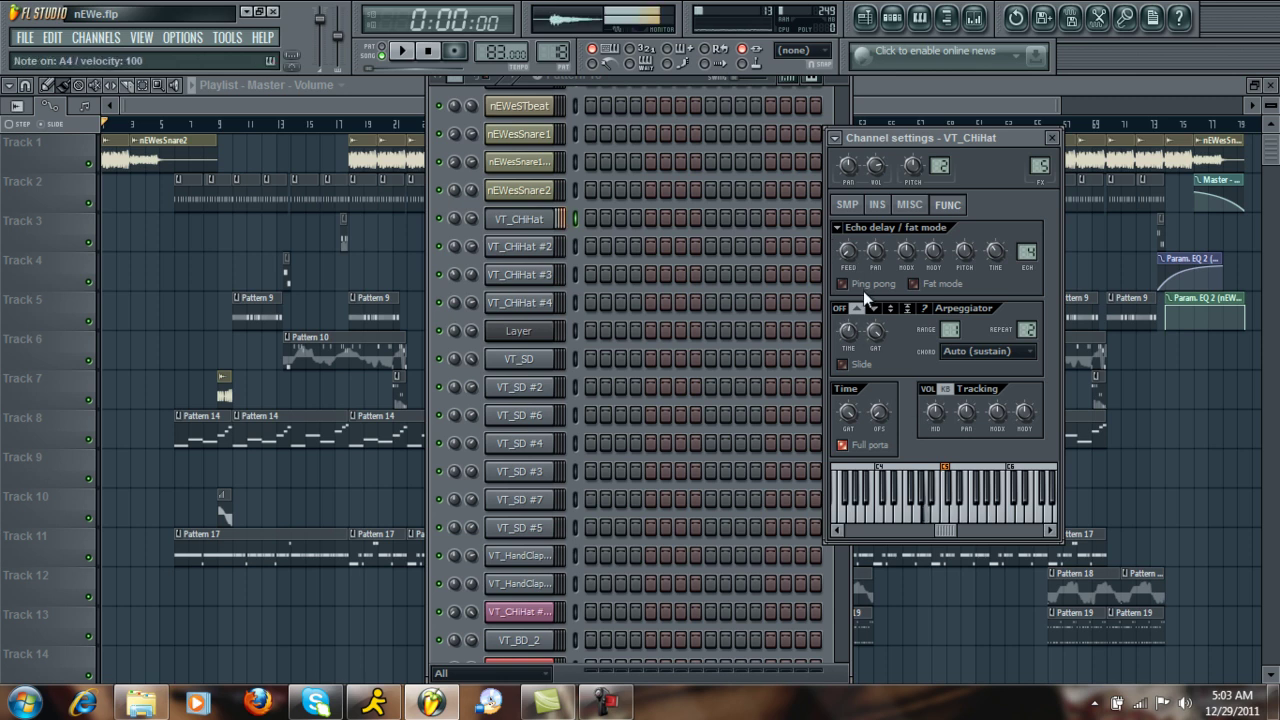
key(comma)
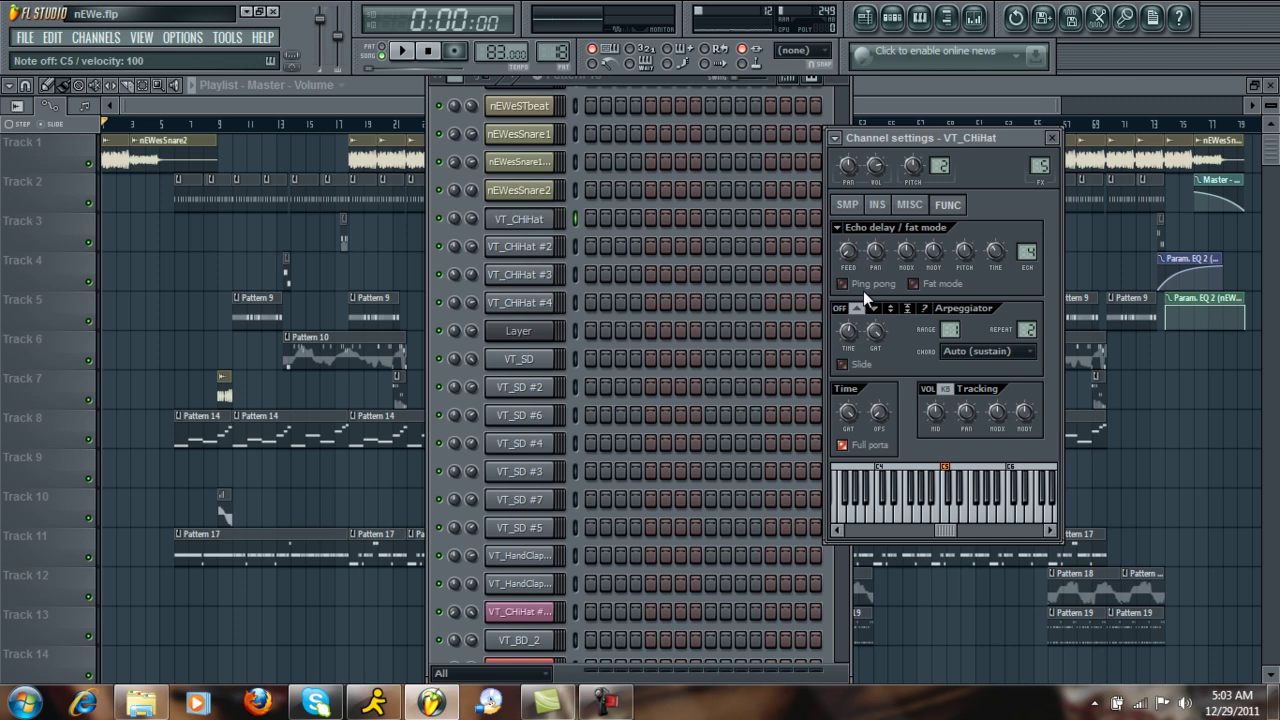
- Open the VT_SD channel settings and audition the snare repeatedly on C5
click(523, 363)
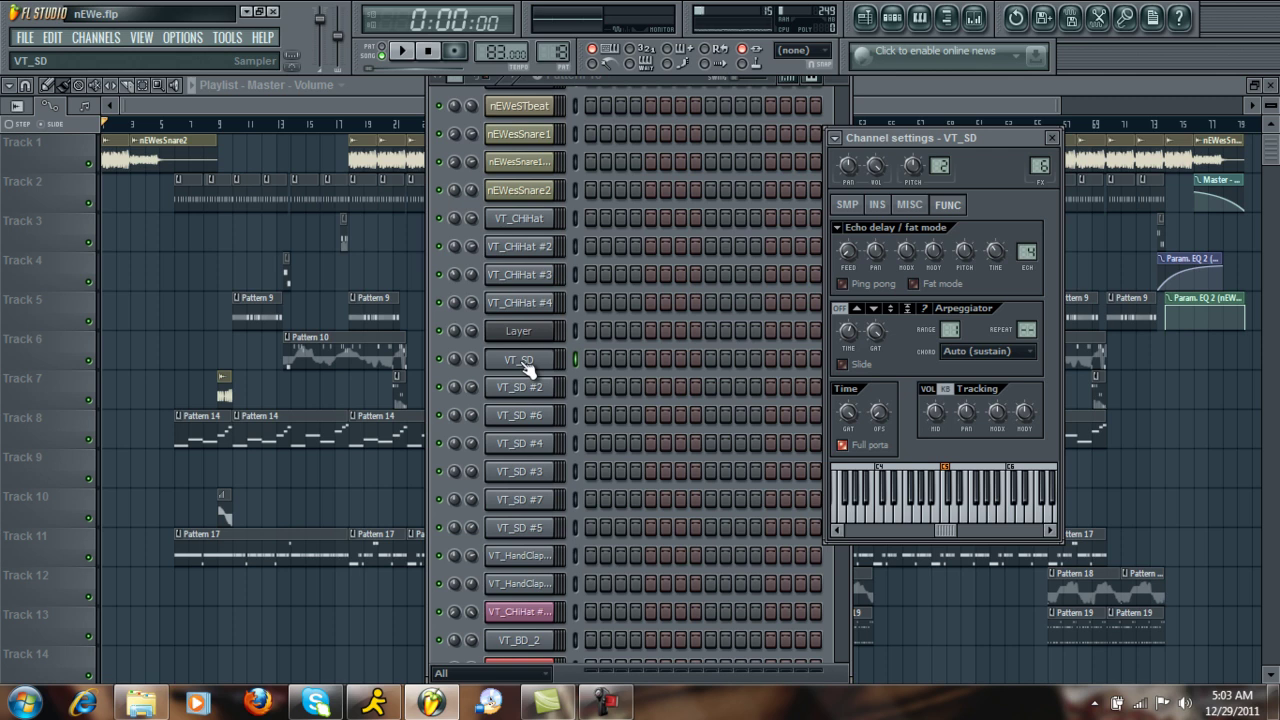
key(z)
key(z)
key(z)
key(z)
- Review the volume envelope in the VT_SD instrument properties
click(550, 363)
click(550, 363)
click(878, 205)
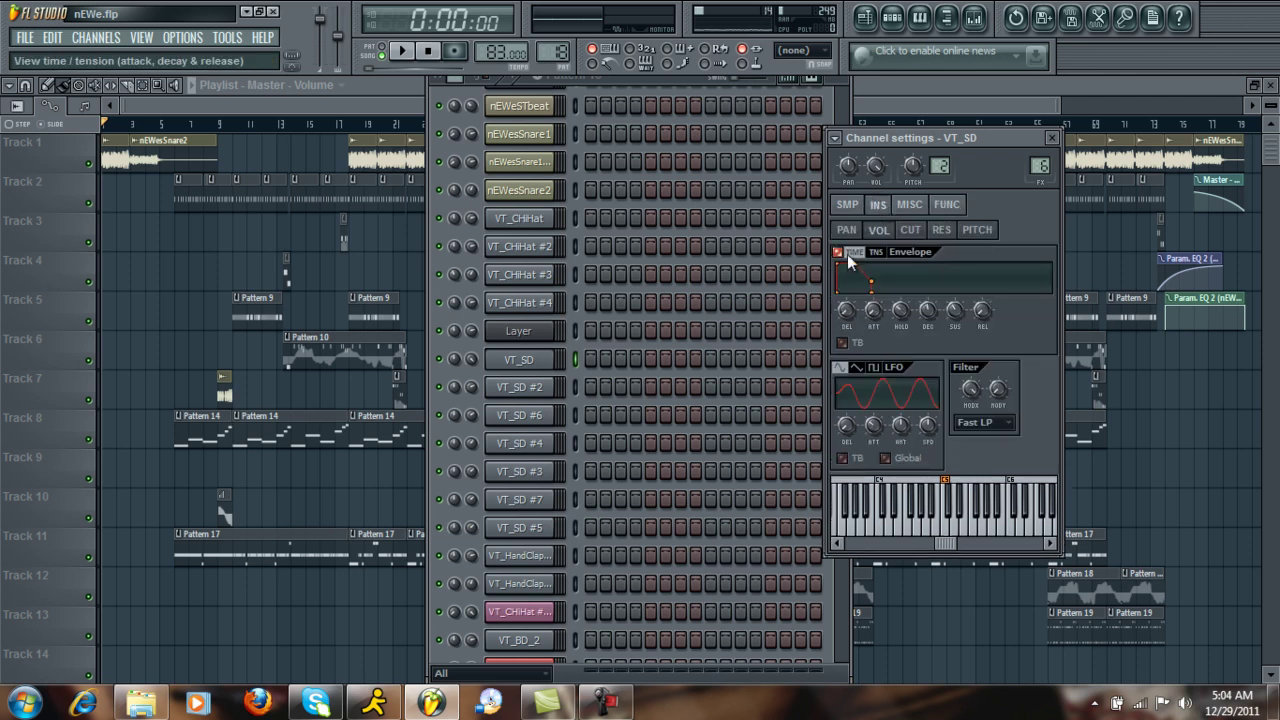
click(888, 234)
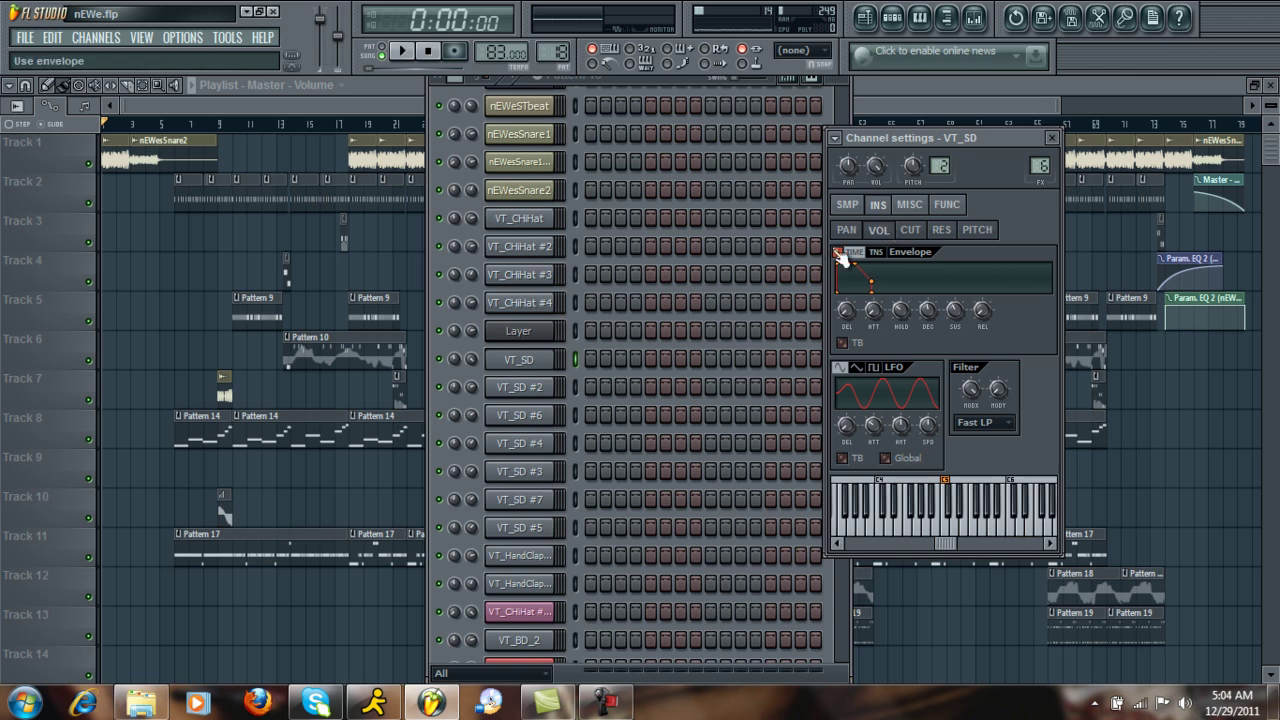
- Set the VT_SD arpeggiator direction to up with a repeat of 2, and audition the snare roll on C5
click(948, 206)
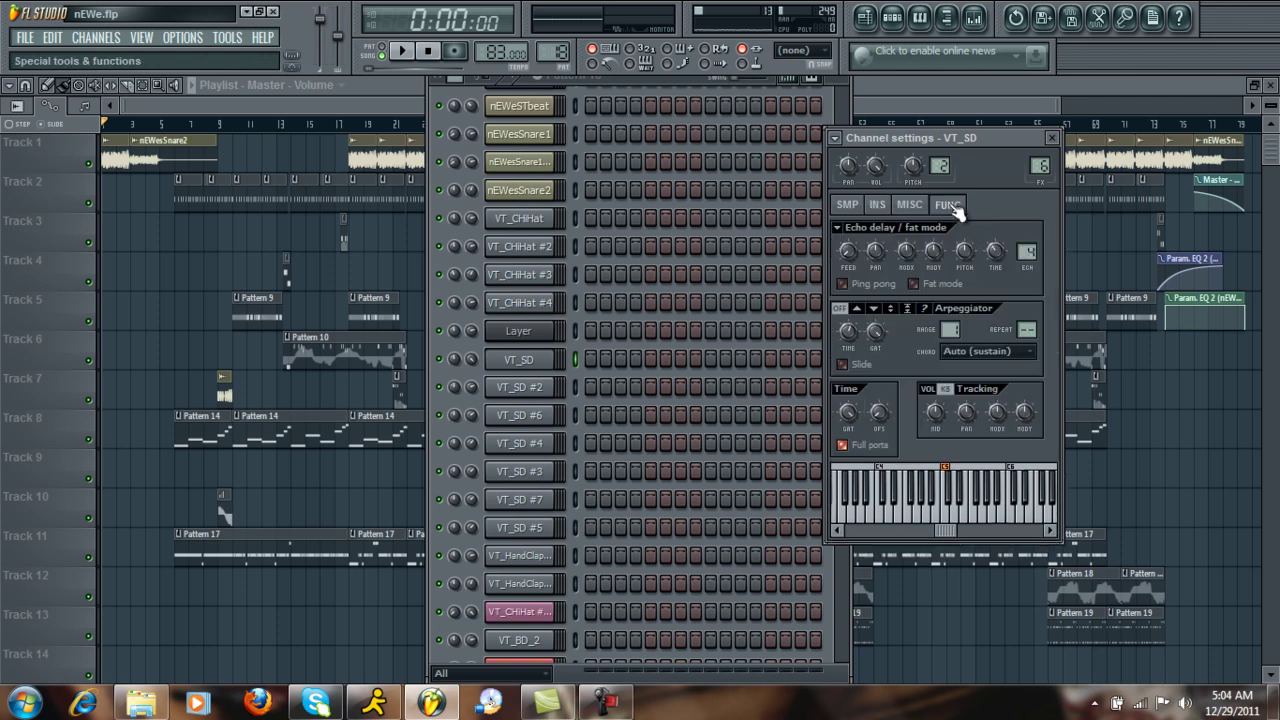
click(858, 311)
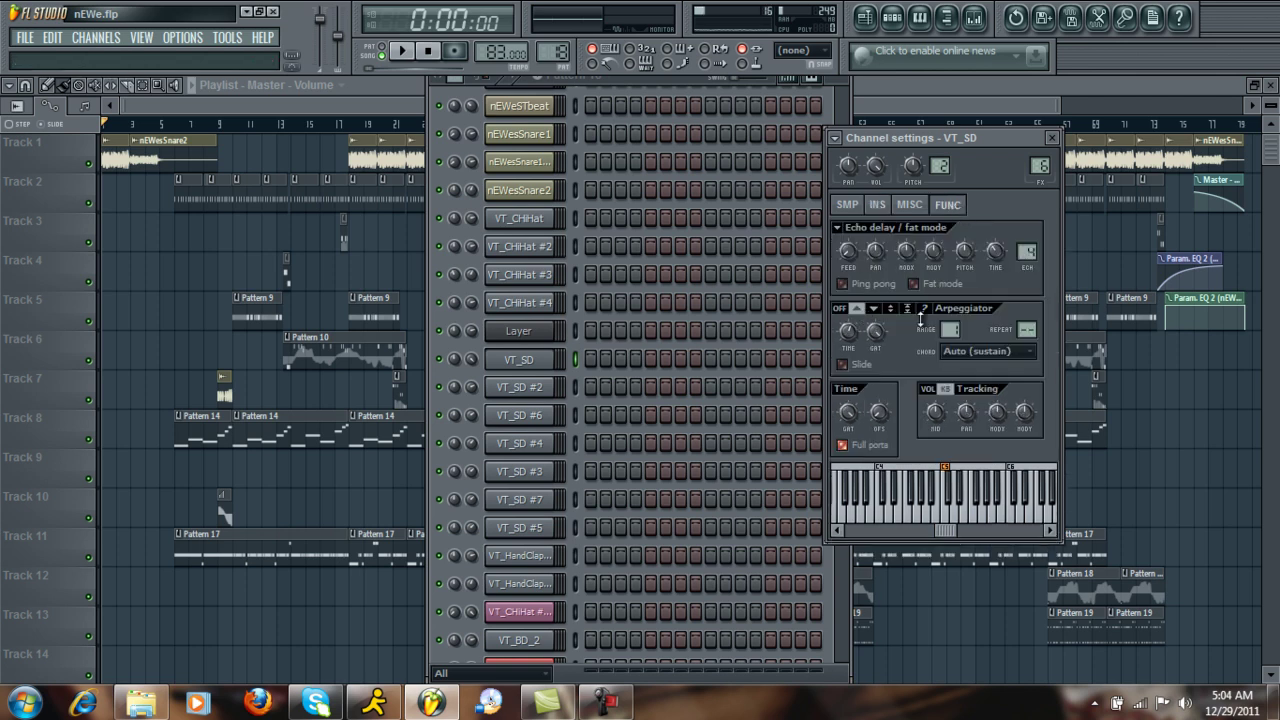
drag(1033, 335, 1033, 322)
key(z)
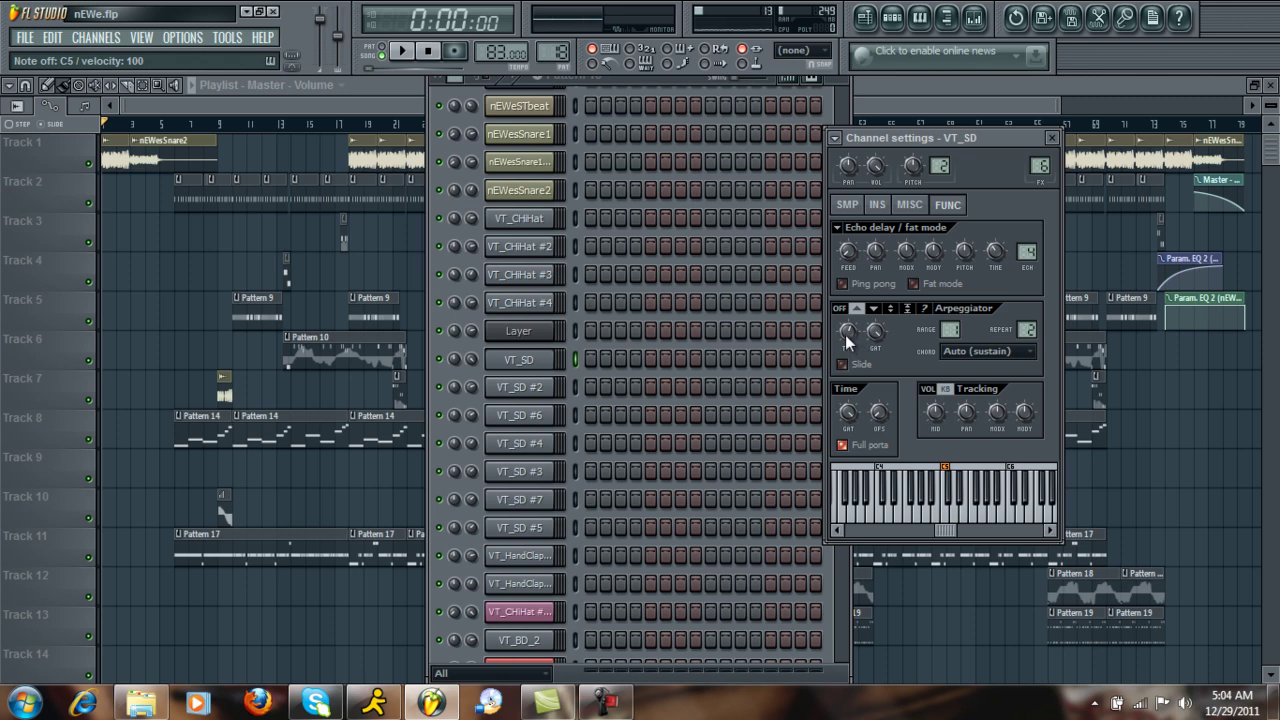
- Audition the VT_SD roll again and adjust its arpeggio time
key(z)
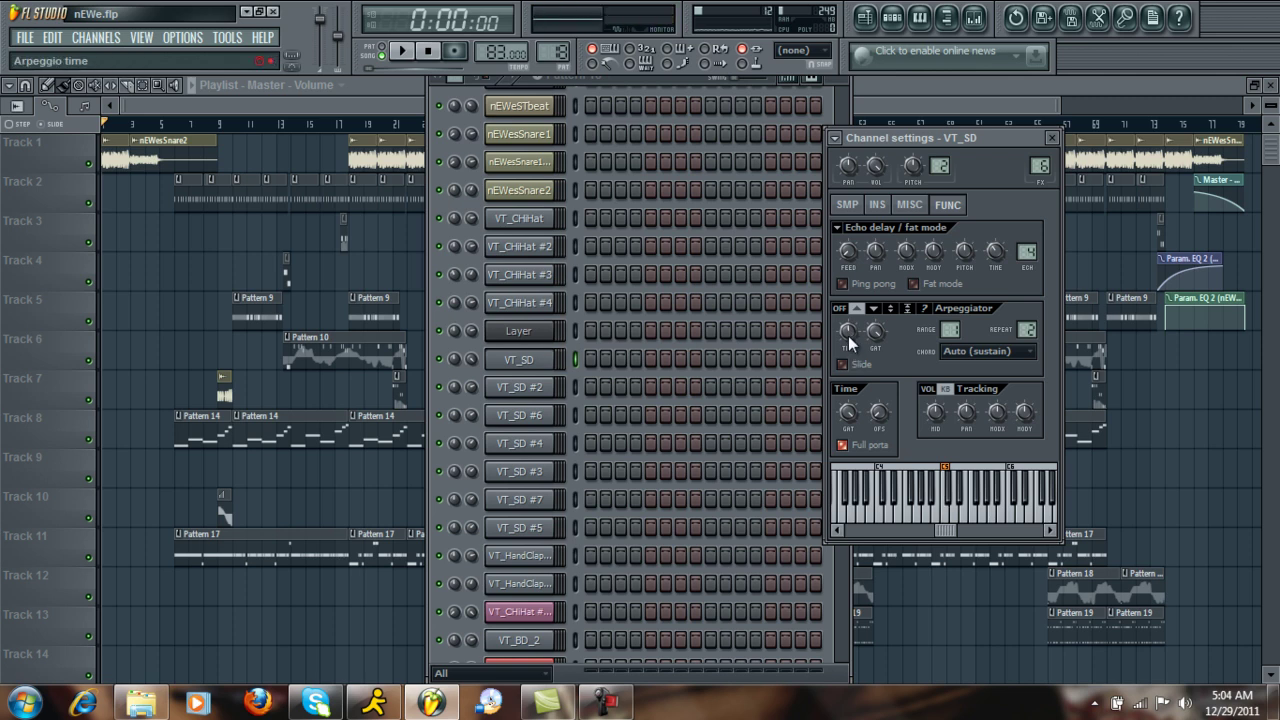
drag(847, 333, 847, 335)
drag(847, 337, 865, 434)
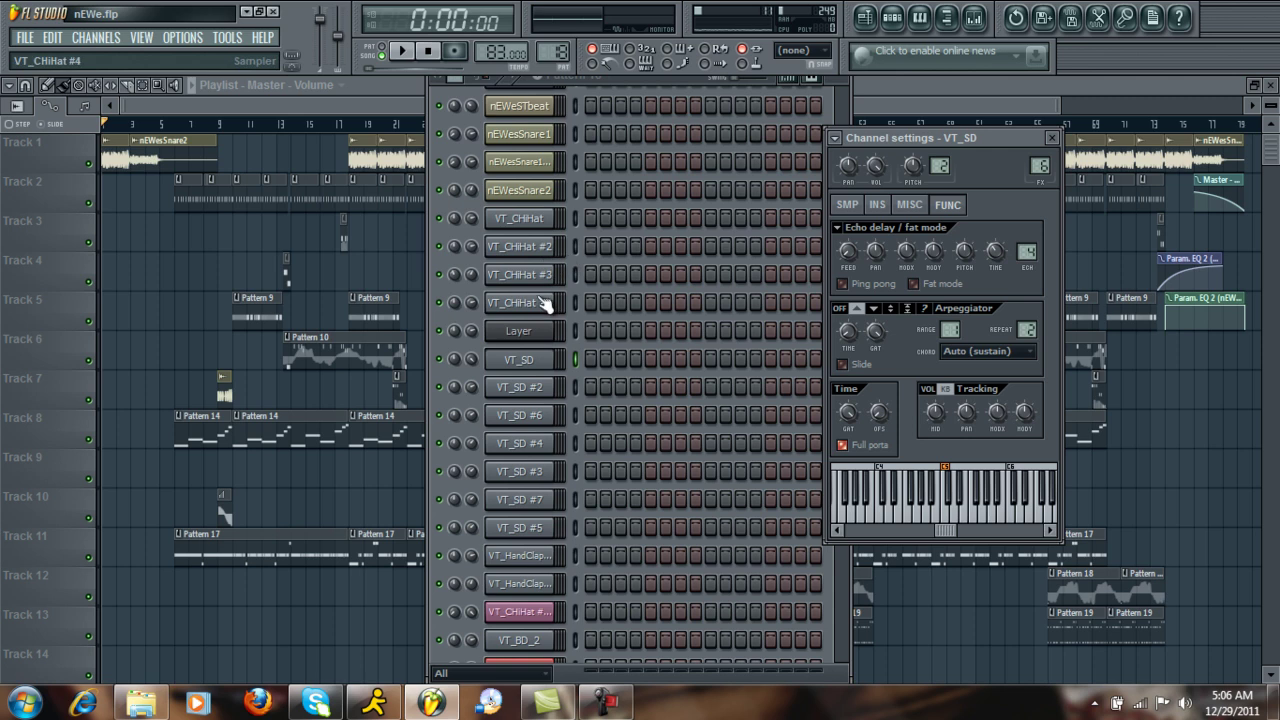
- Open the VT_HandClap_2 channel settings and make sure its volume envelope is enabled
click(538, 558)
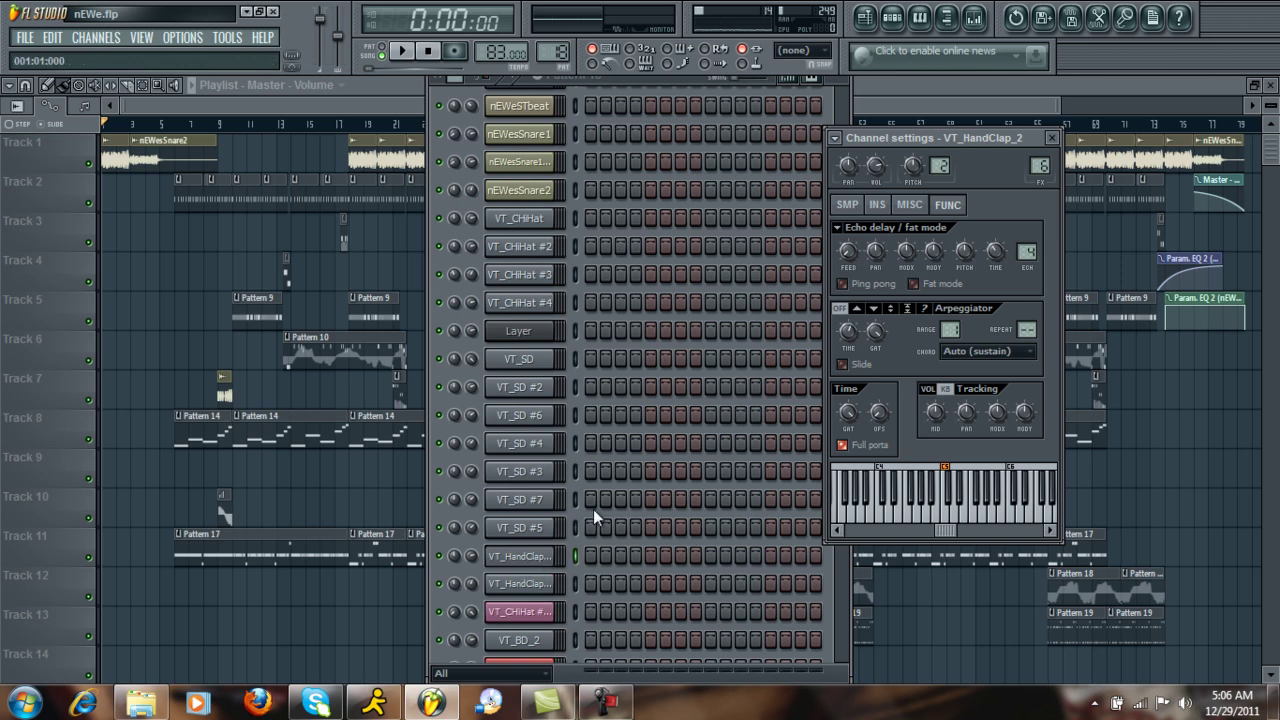
click(879, 205)
click(847, 259)
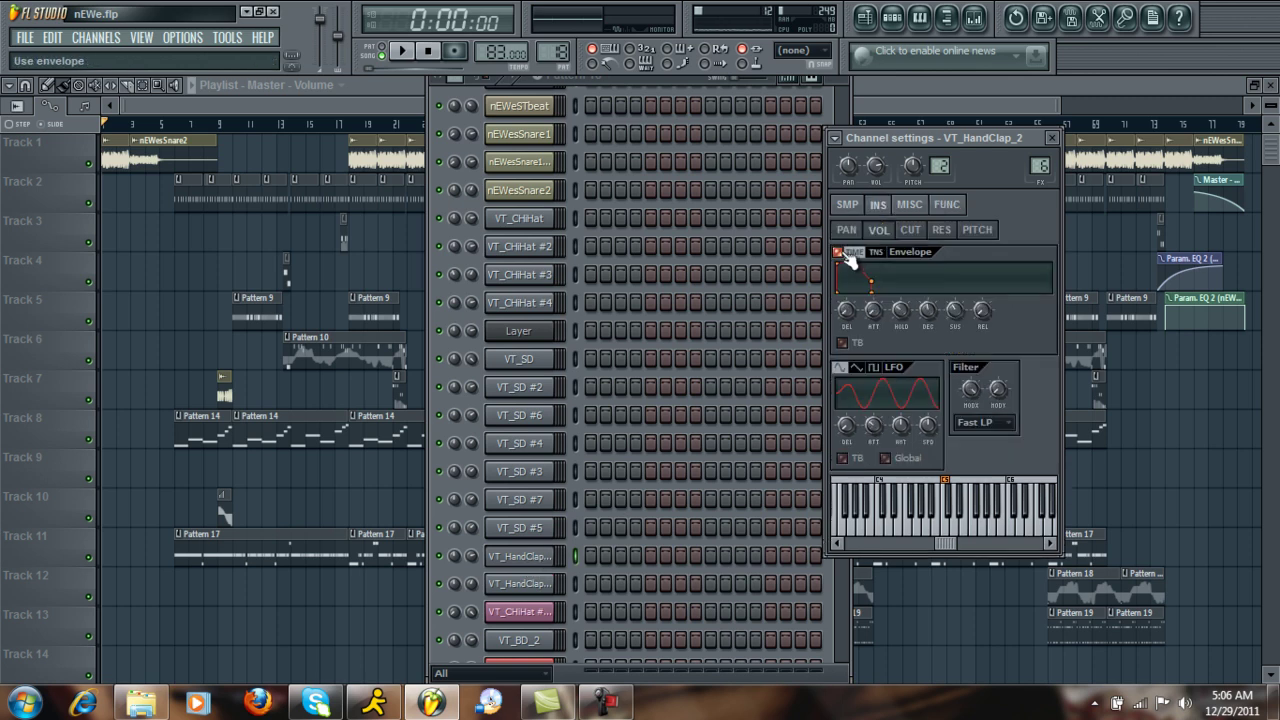
- Set the VT_HandClap_2 arpeggiator direction to up with a repeat of 2, and audition the clap roll on C5
click(946, 206)
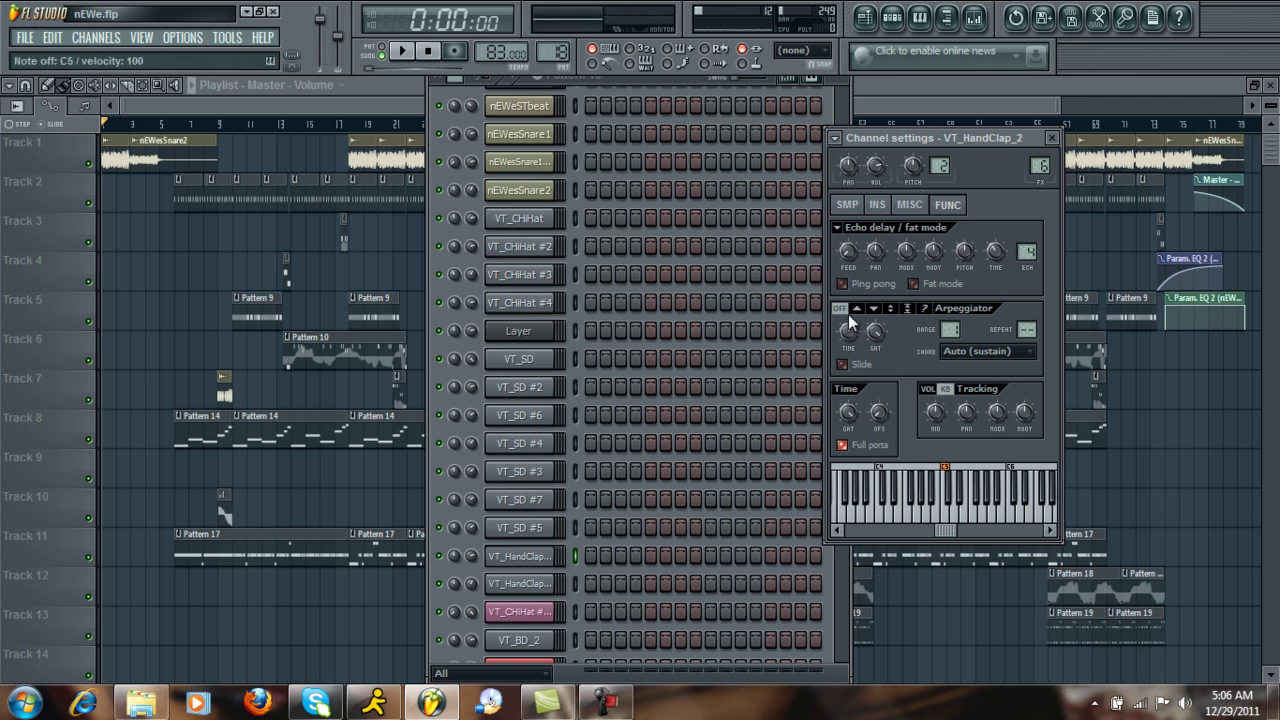
click(858, 311)
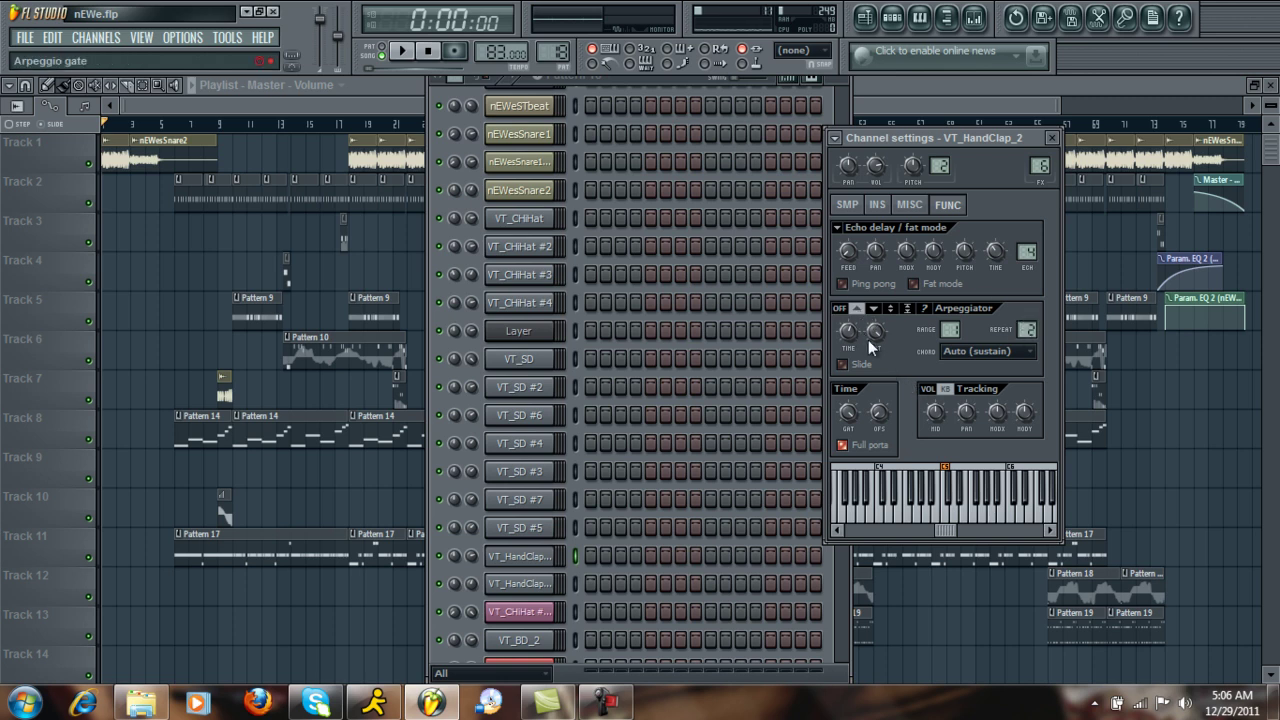
key(z)
key(z)
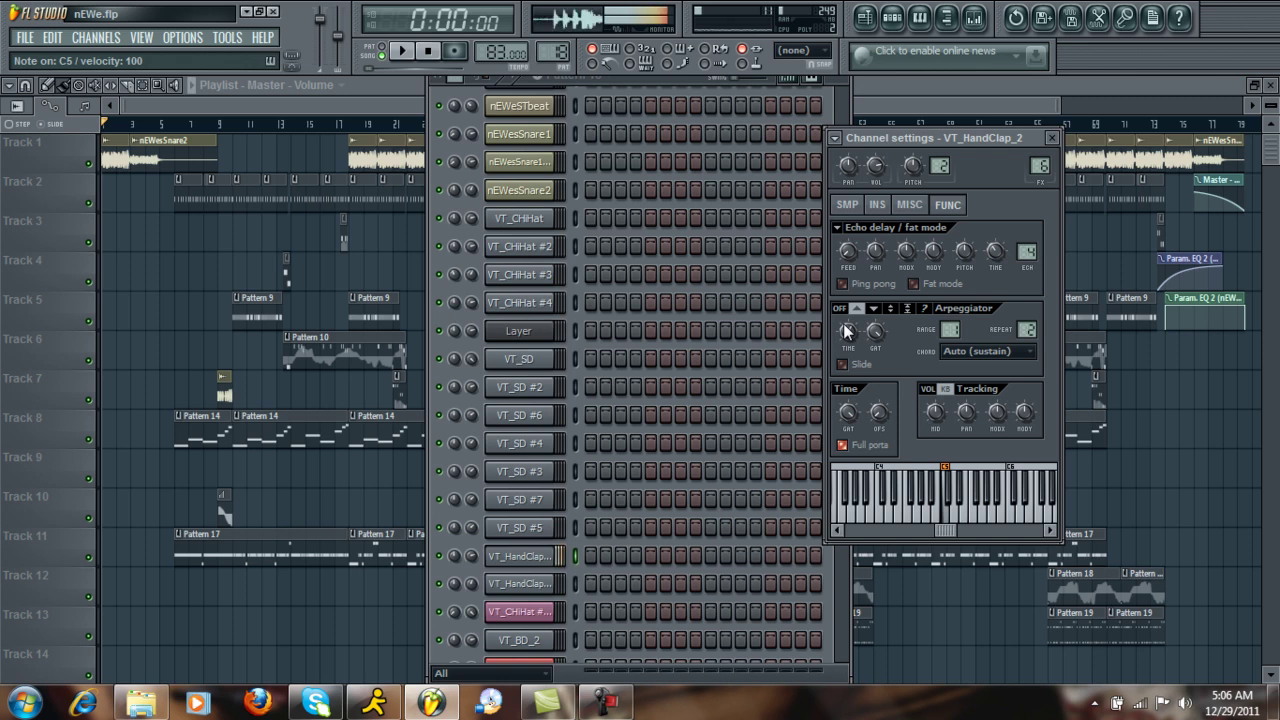
key(z)
key(z)
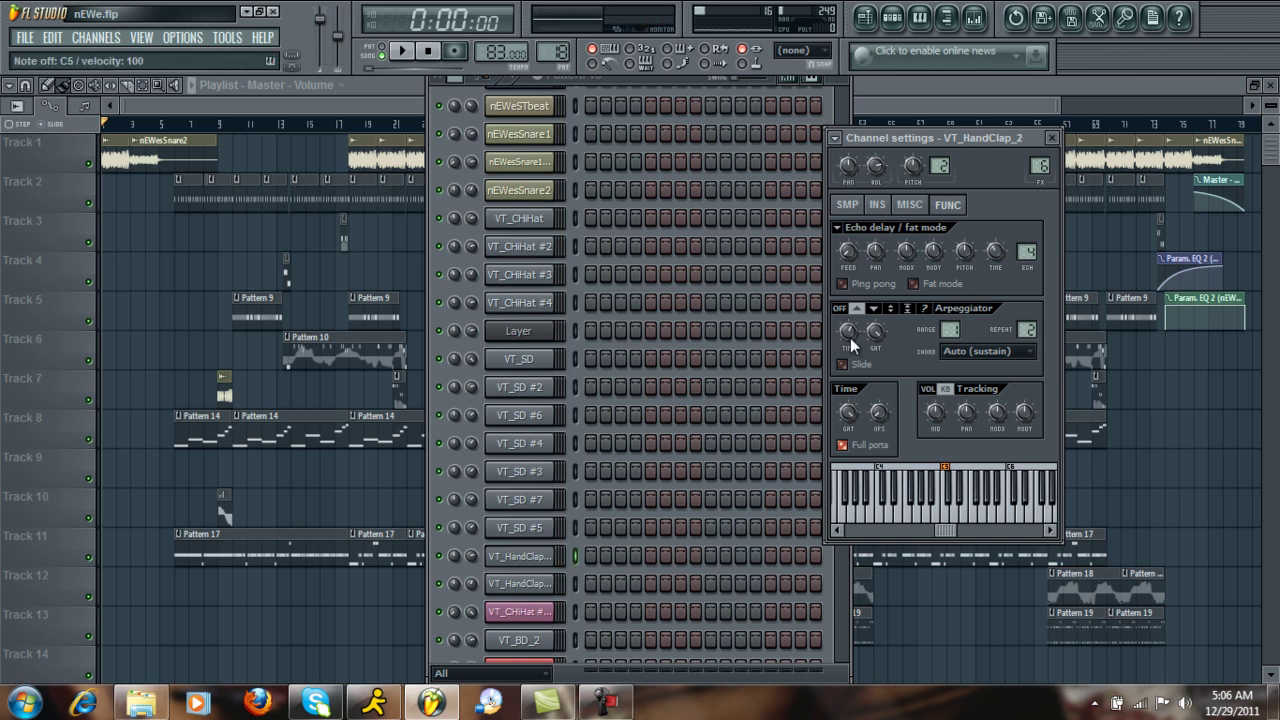
key(z)
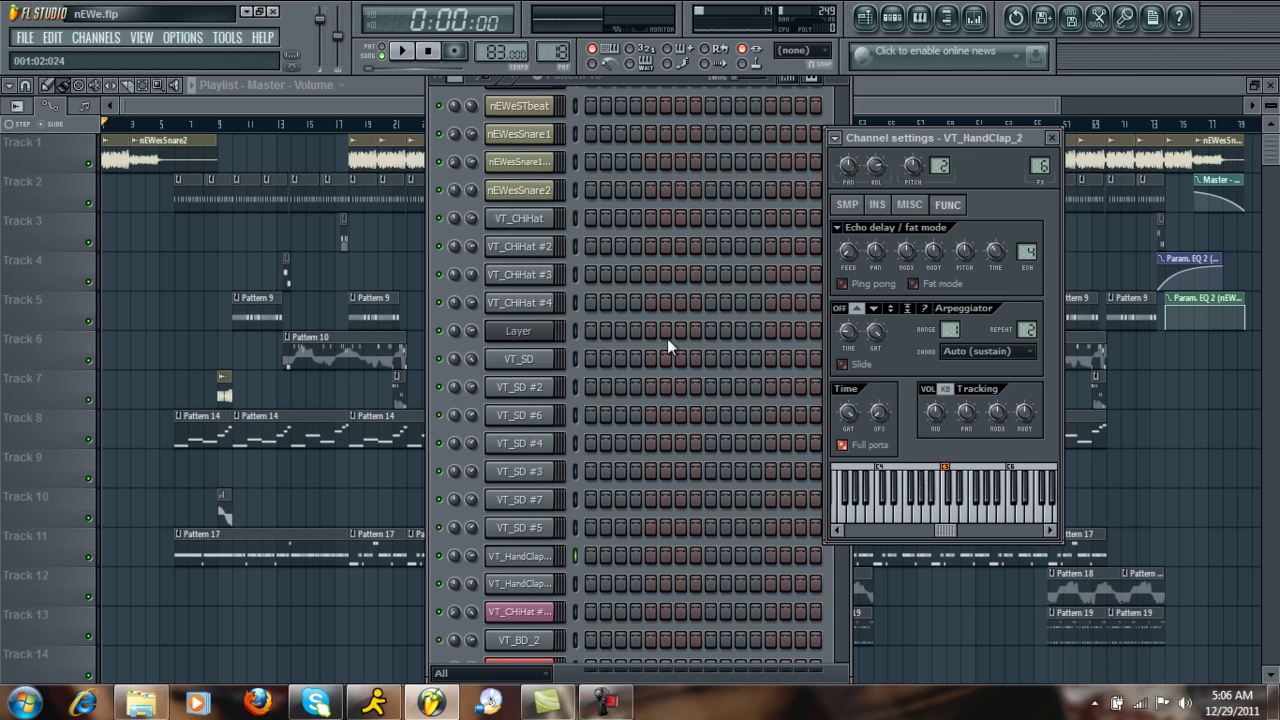
- Review the layering options of the Layer channel and the miscellaneous settings of the VT_SD channel
click(527, 340)
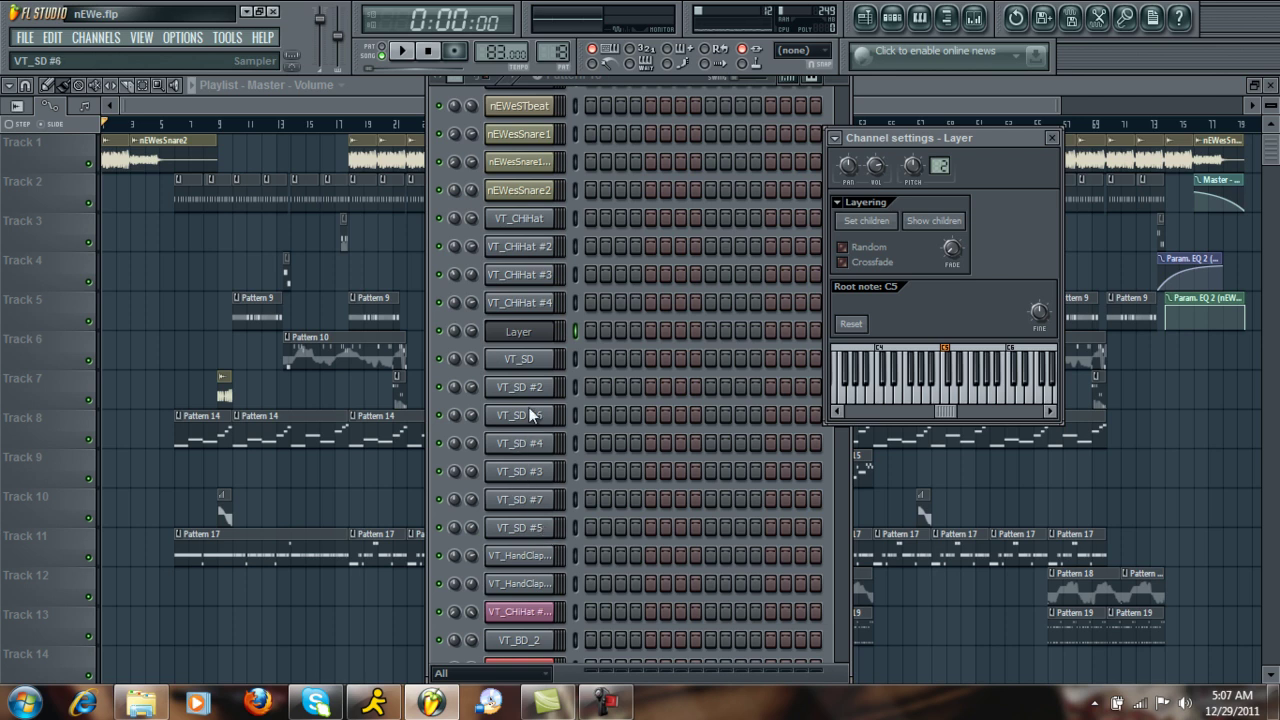
click(538, 364)
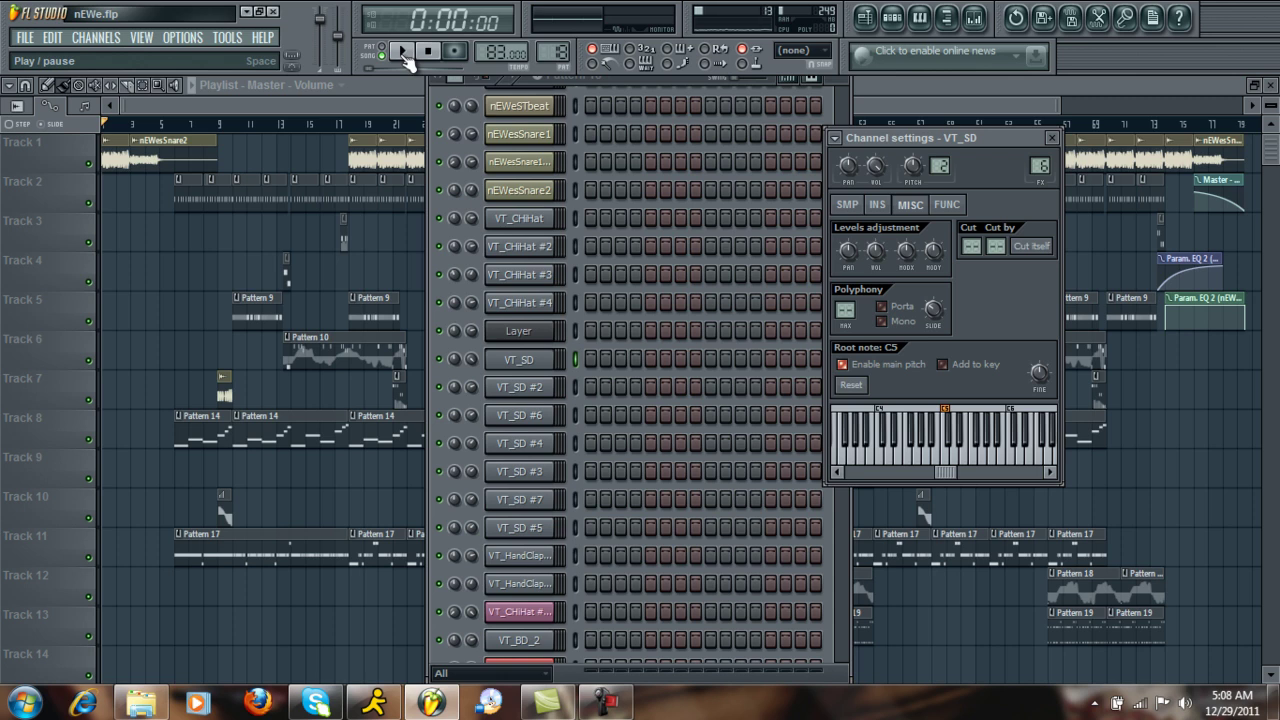
- Start song playback and turn off the arpeggiators on the VT_SD and VT_HandClap_2 channels
click(403, 52)
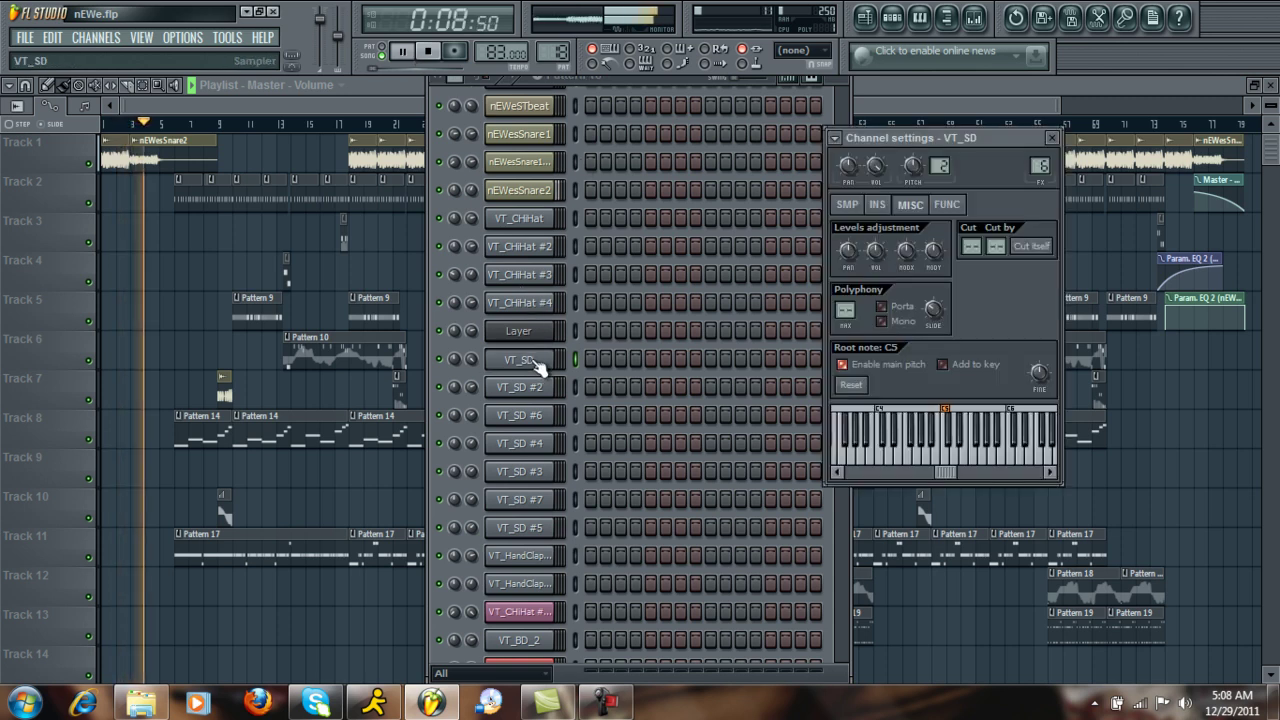
click(888, 206)
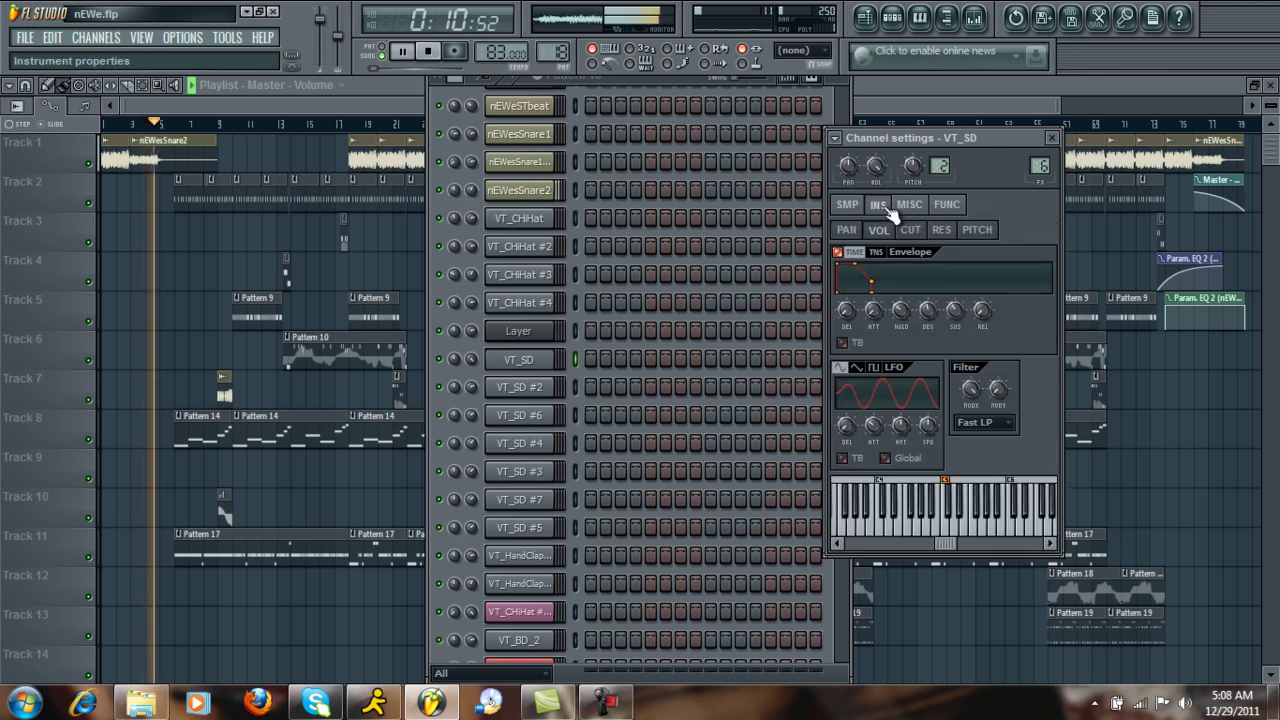
click(945, 206)
click(839, 308)
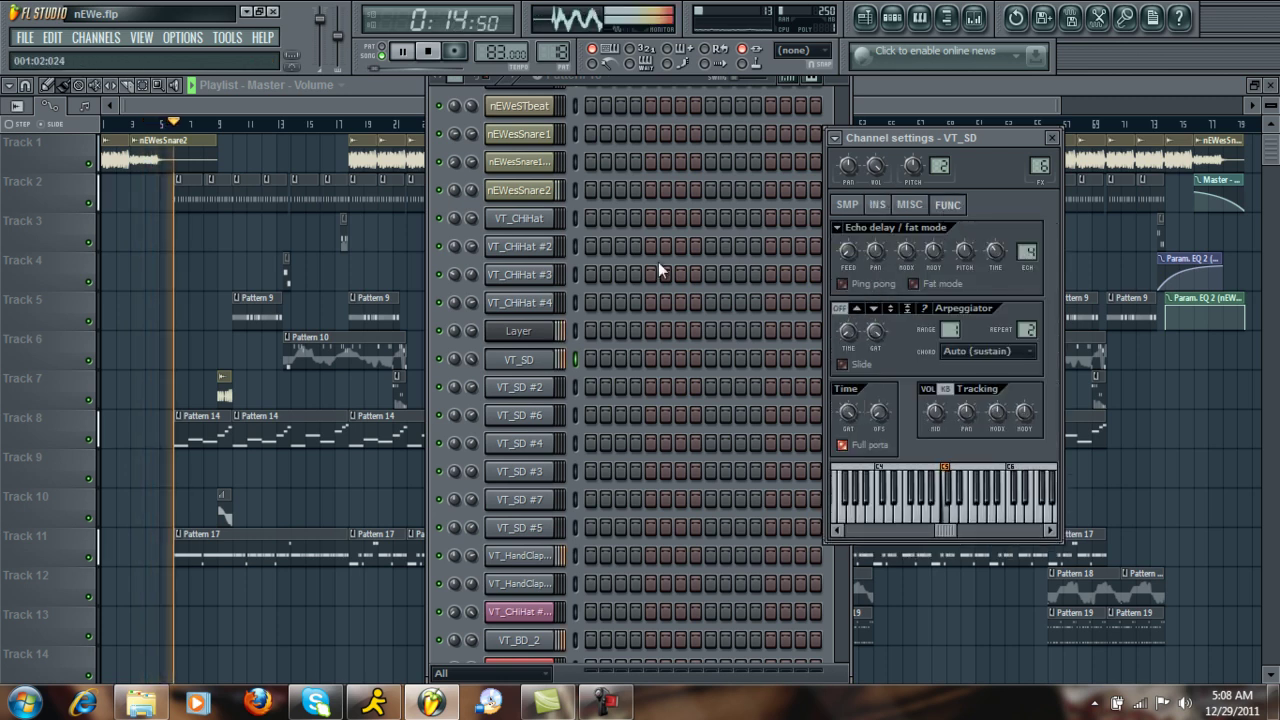
click(537, 558)
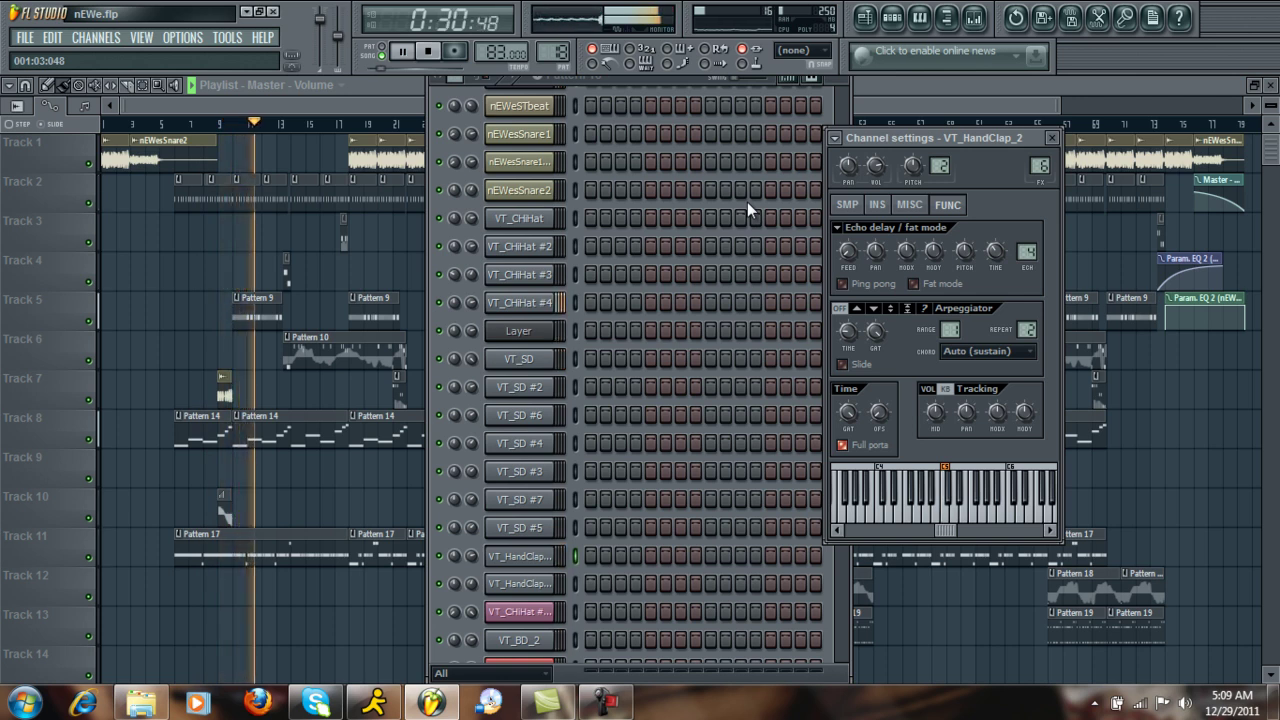
- Bring the playlist to the front to follow the song arrangement as it plays
click(959, 84)
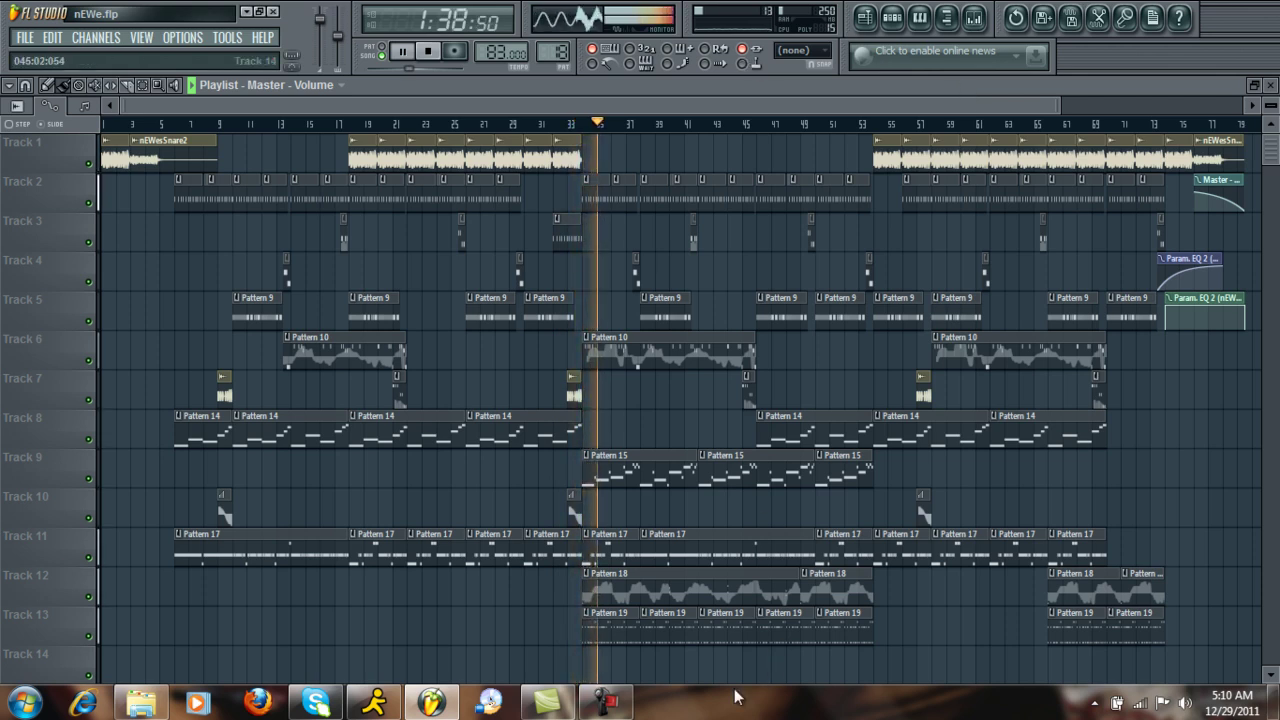
click(622, 697)
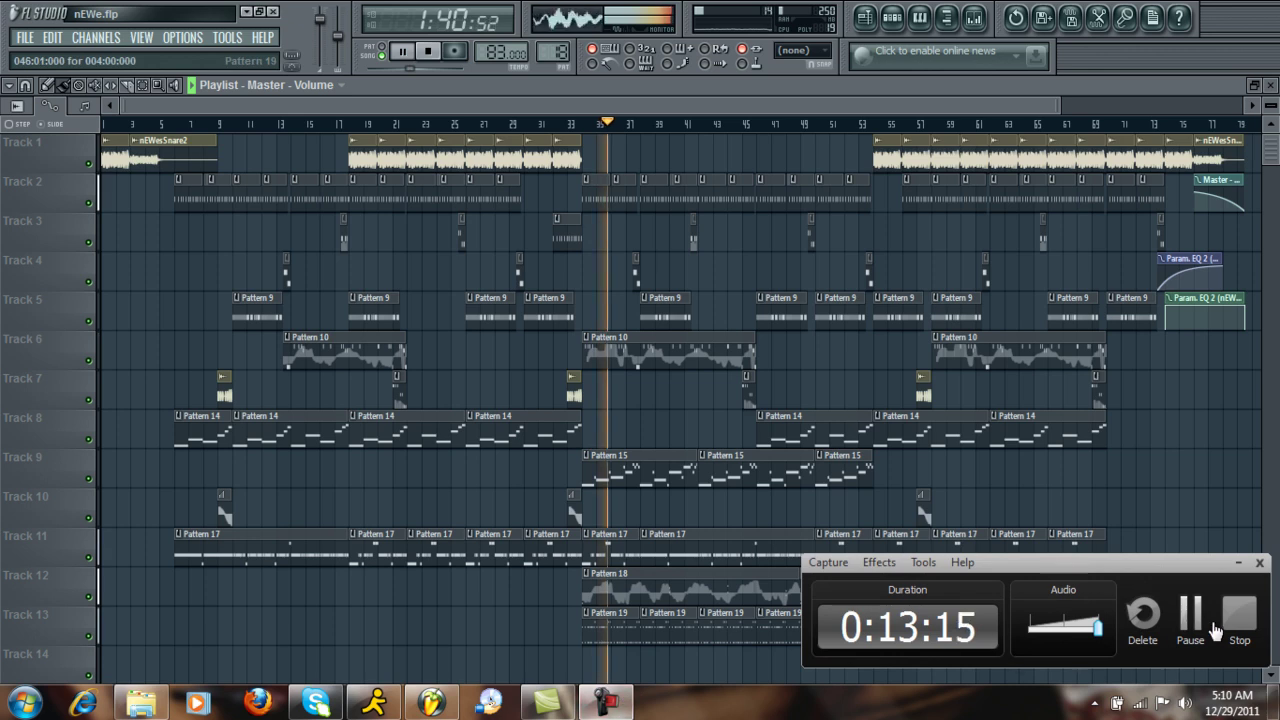